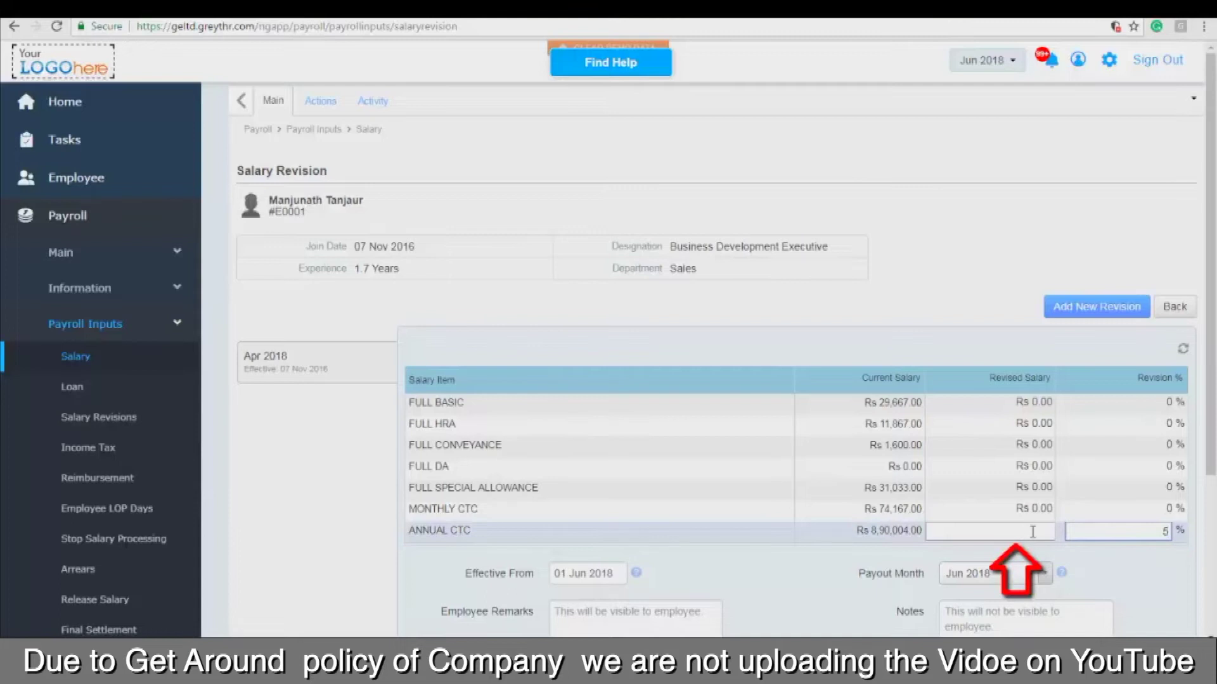
Apply the 5% revision to the Annual CTC and set the revision's effective date to 01 May 2018.
{"action": "left_click", "coordinate": [1110, 559]}
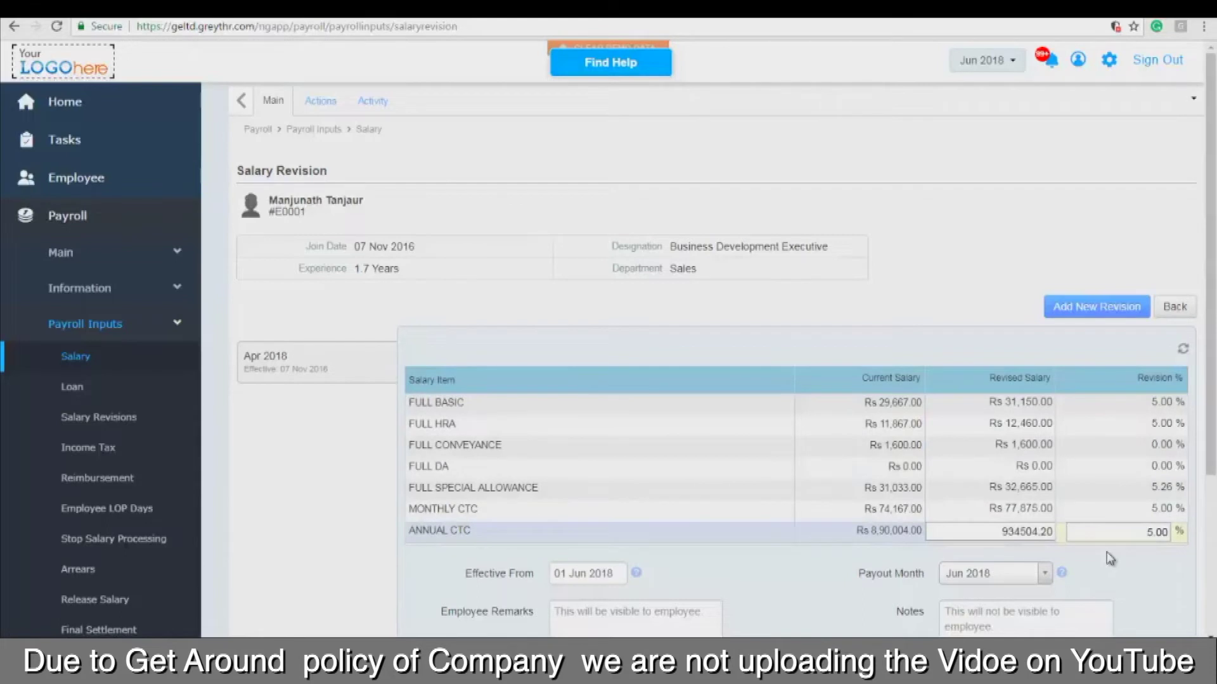
{"action": "left_click_drag", "start_coordinate": [1001, 532], "coordinate": [1054, 532]}
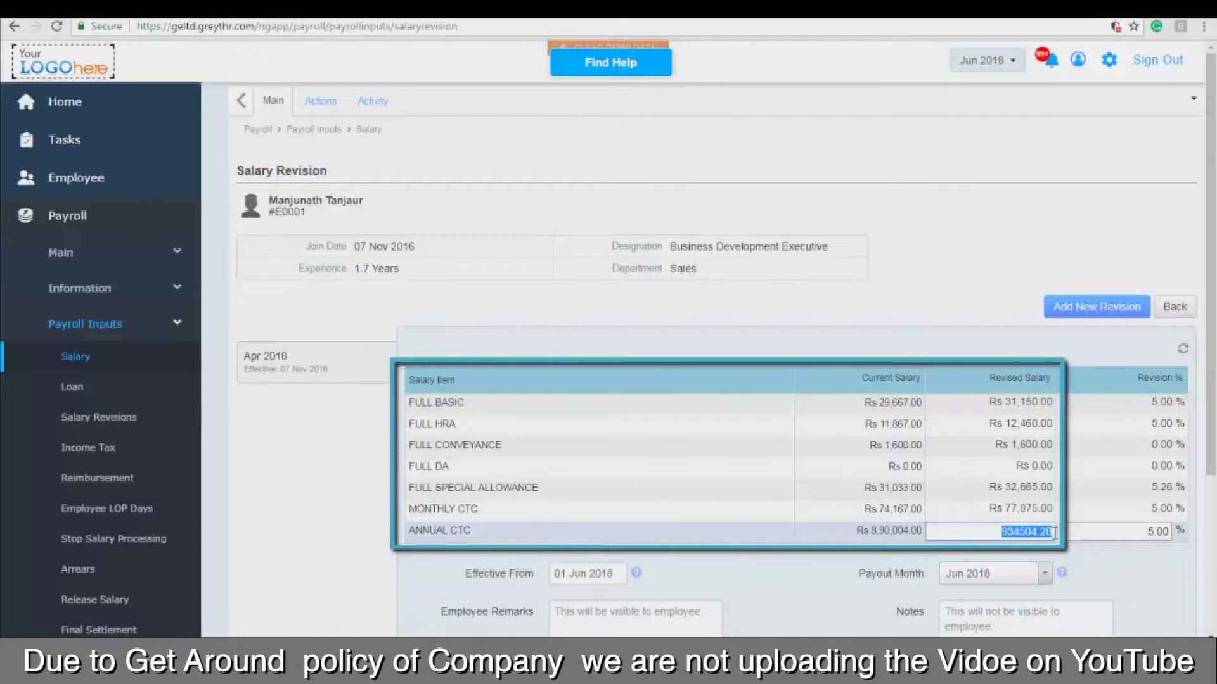
{"action": "scroll", "coordinate": [564, 415], "scroll_direction": "down", "scroll_amount": 3}
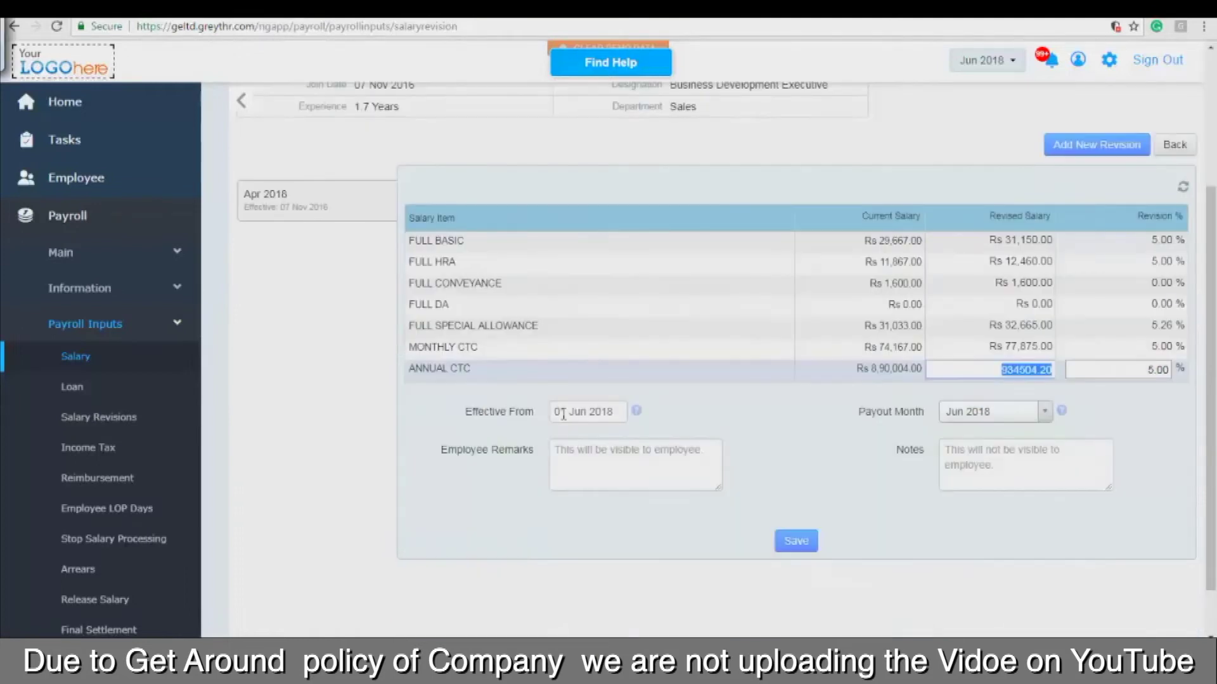
{"action": "left_click", "coordinate": [564, 415]}
{"action": "left_click", "coordinate": [565, 440]}
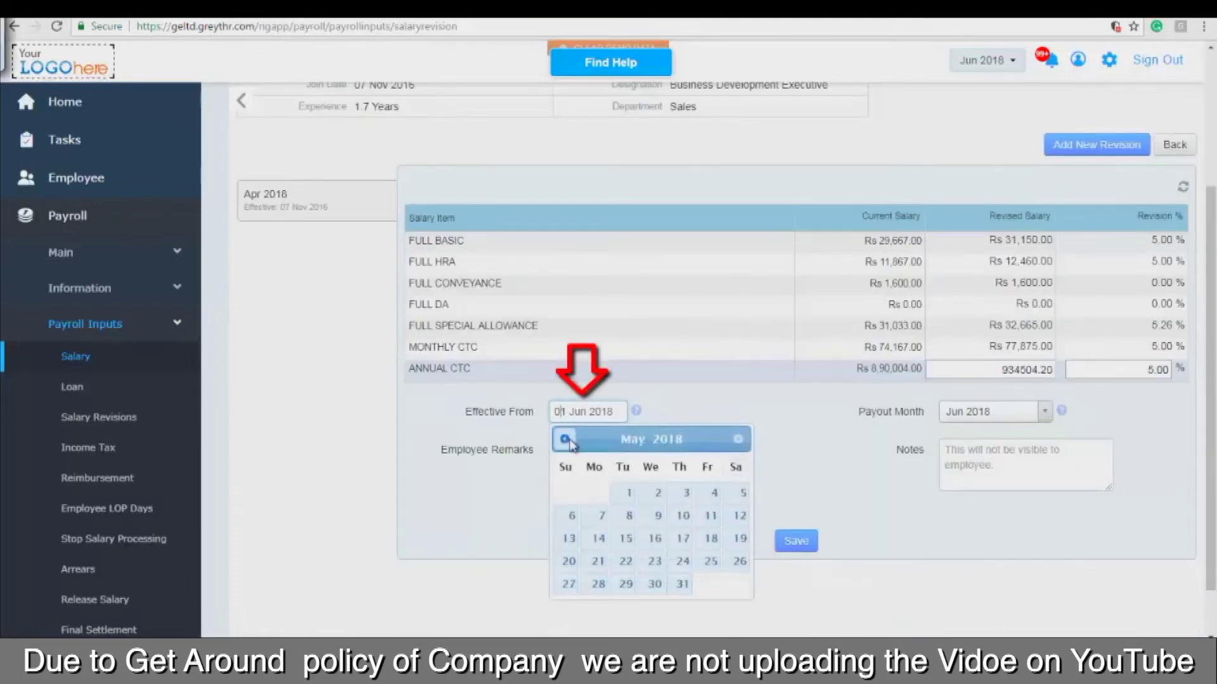
{"action": "left_click", "coordinate": [629, 496]}
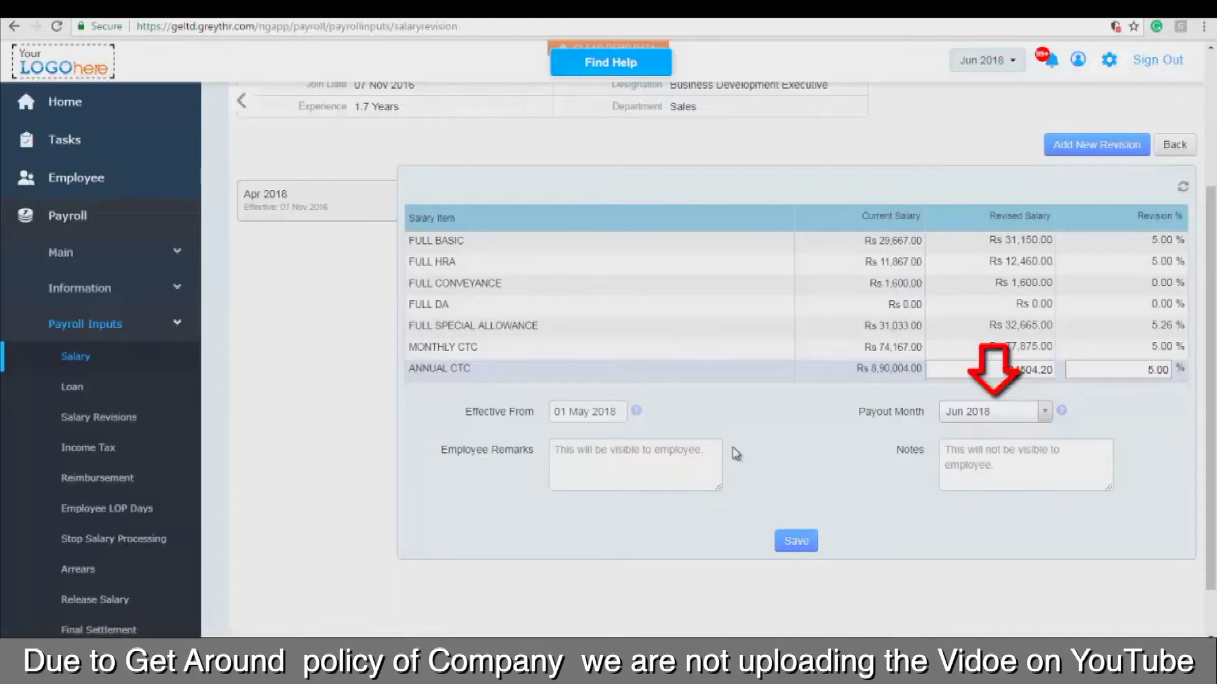
Save the salary revision with the remarks left blank, choosing to proceed without arrears.
{"action": "left_click", "coordinate": [662, 472]}
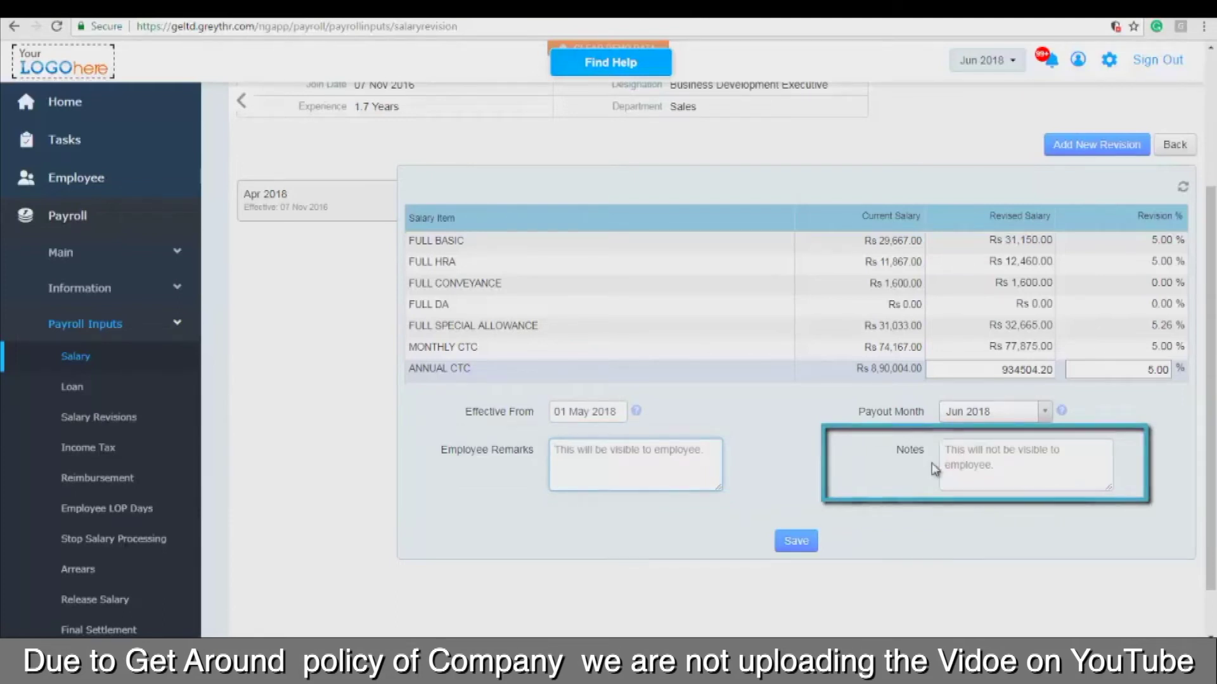
{"action": "left_click", "coordinate": [796, 543]}
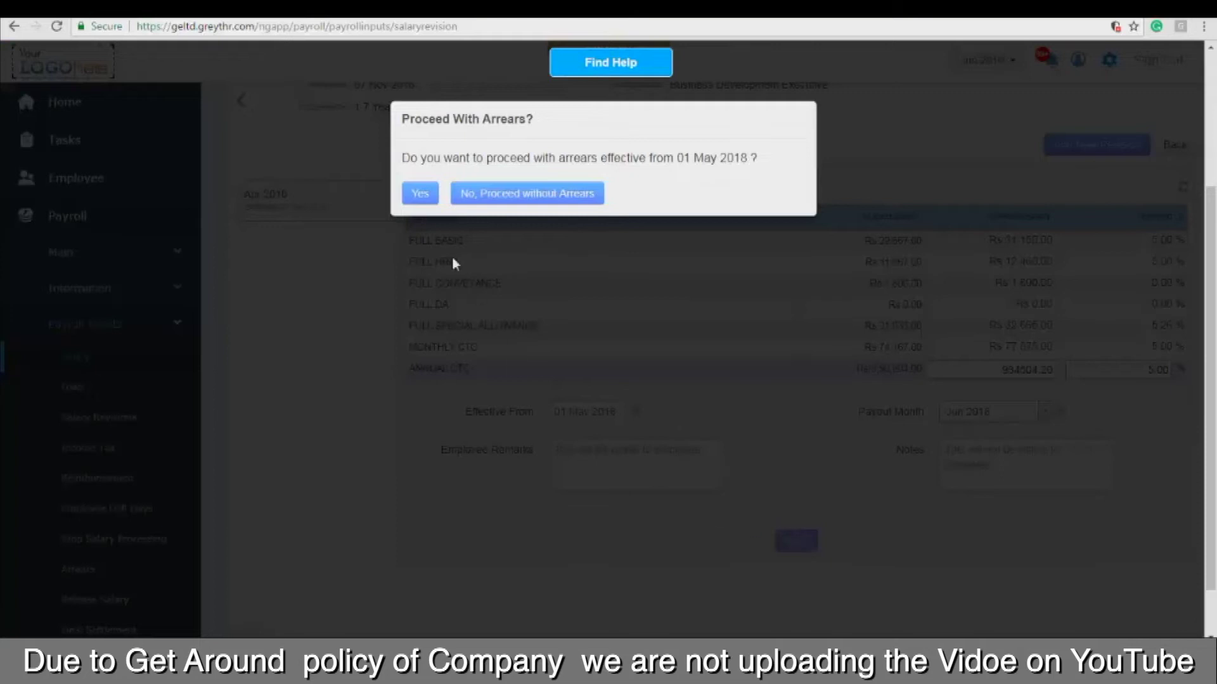
{"action": "left_click_drag", "start_coordinate": [403, 157], "coordinate": [774, 166]}
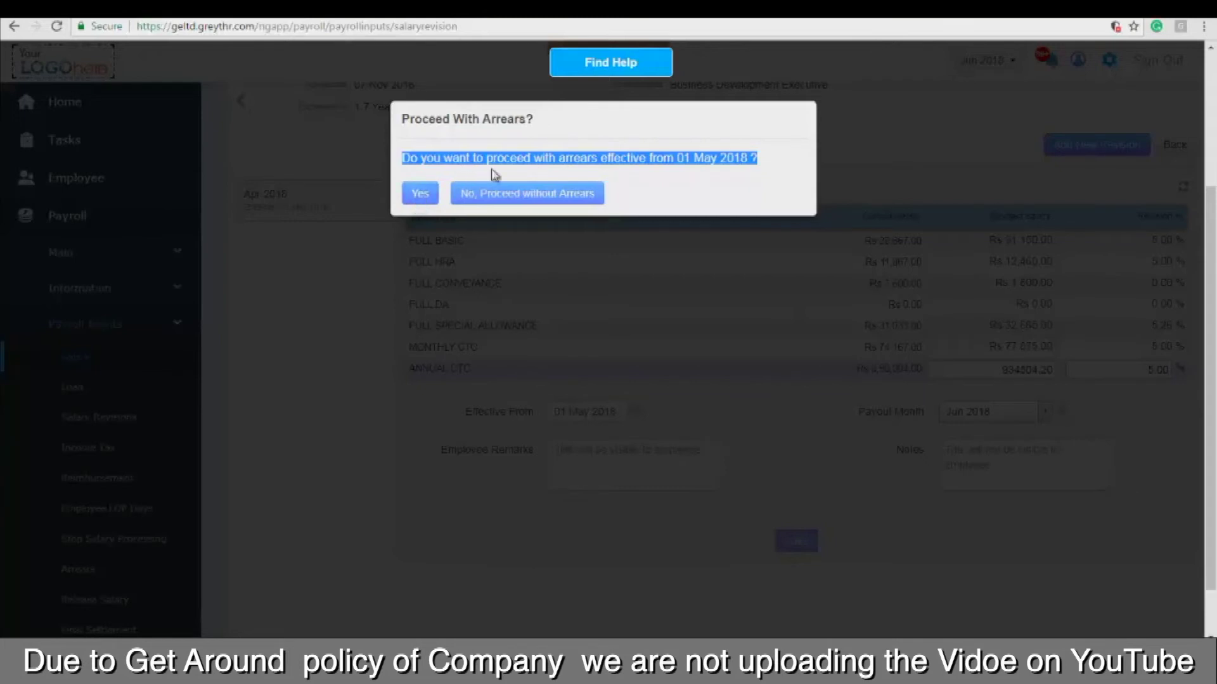
{"action": "left_click", "coordinate": [539, 198]}
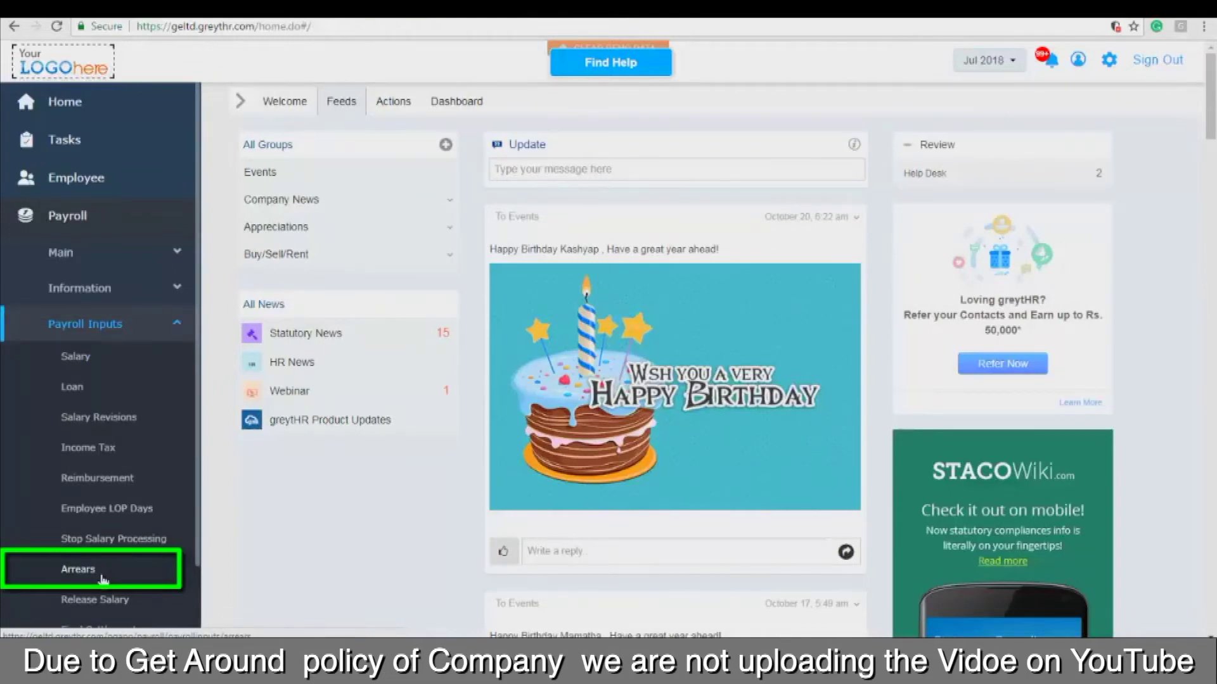
Start a new arrears payment for Jul 2018 effective from 01 May 2018 and continue to the employee selection.
{"action": "left_click", "coordinate": [103, 578]}
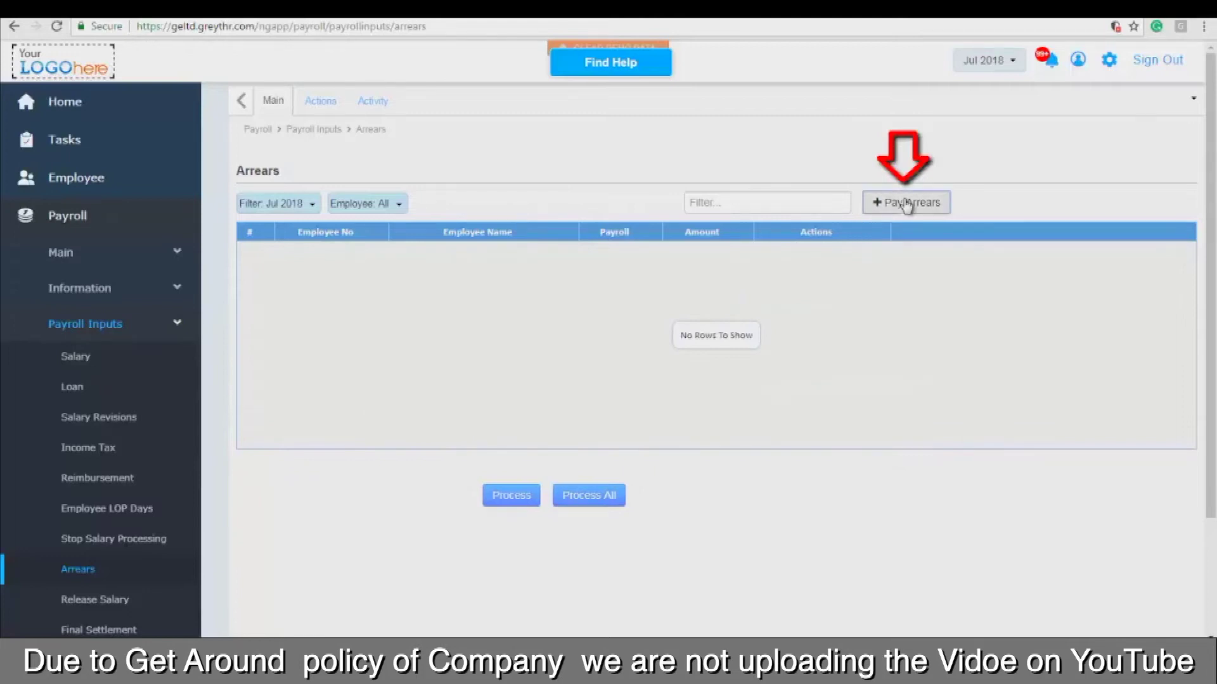
{"action": "left_click", "coordinate": [906, 203]}
{"action": "left_click", "coordinate": [359, 345]}
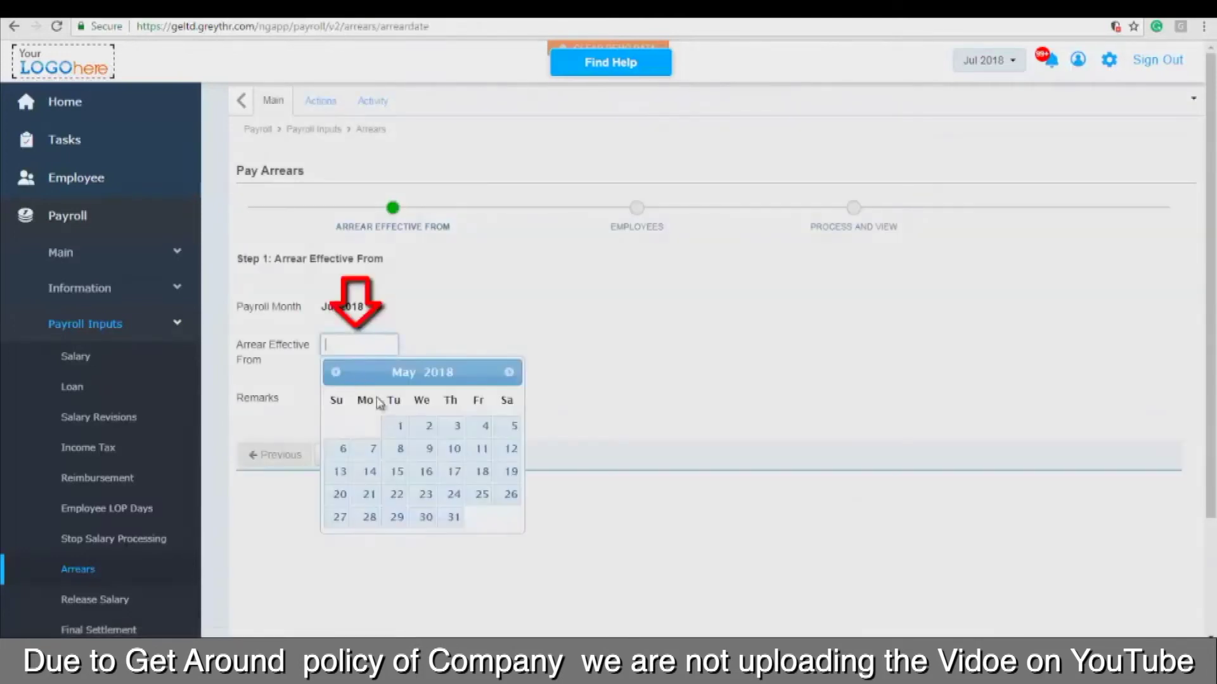
{"action": "left_click", "coordinate": [398, 431]}
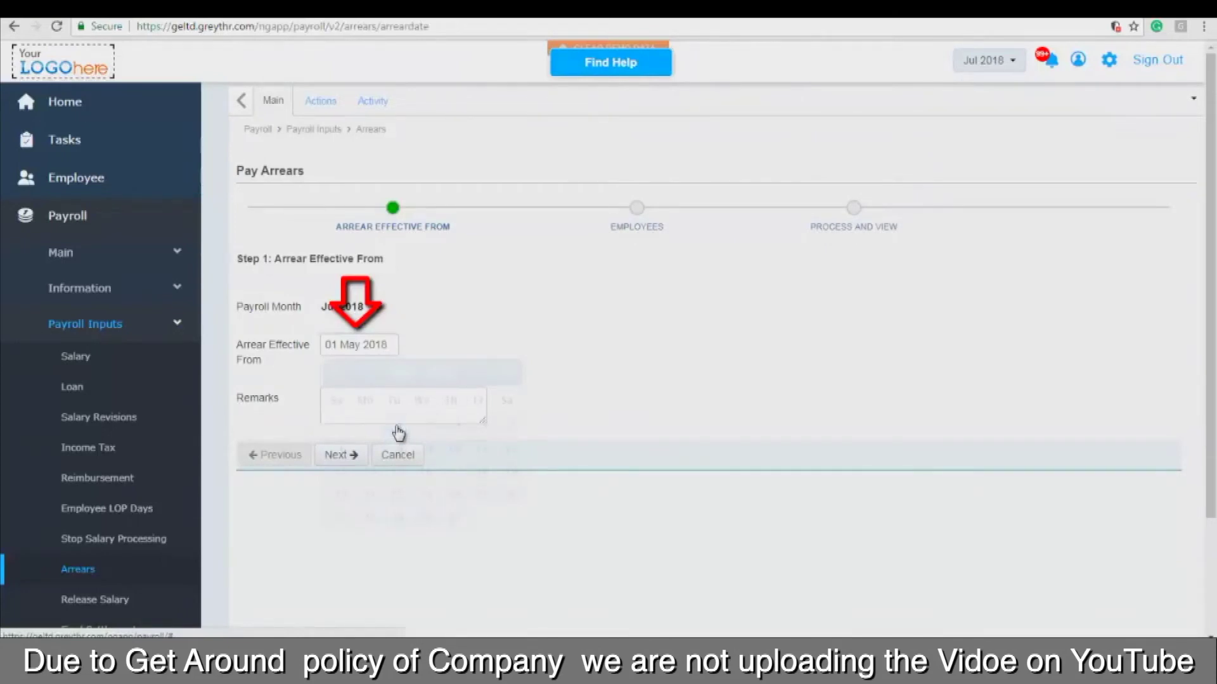
{"action": "left_click", "coordinate": [361, 411]}
{"action": "left_click", "coordinate": [344, 454]}
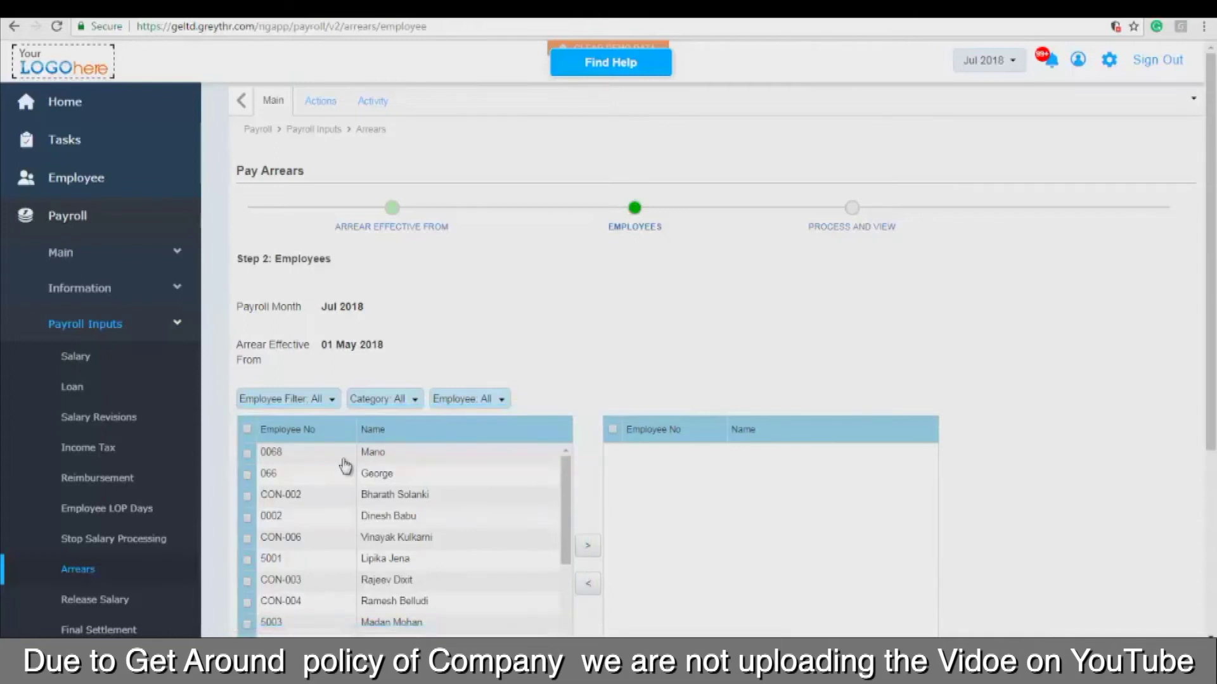
{"action": "left_click", "coordinate": [304, 405]}
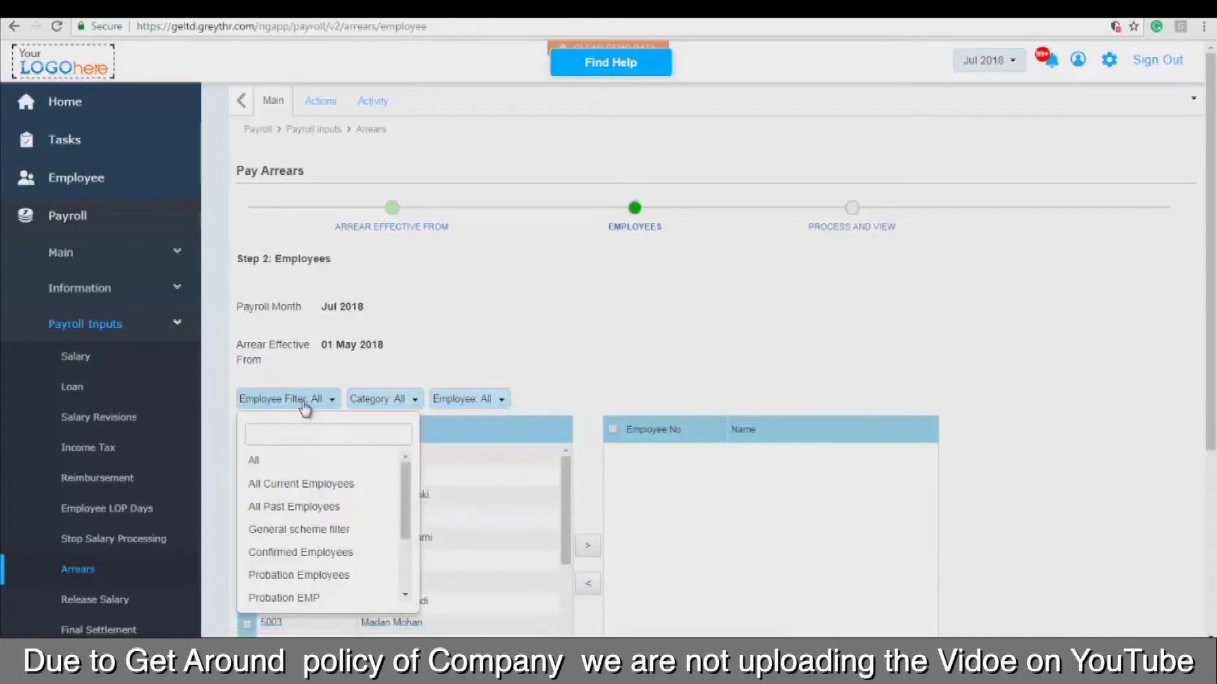
{"action": "left_click", "coordinate": [304, 404]}
{"action": "left_click", "coordinate": [370, 402]}
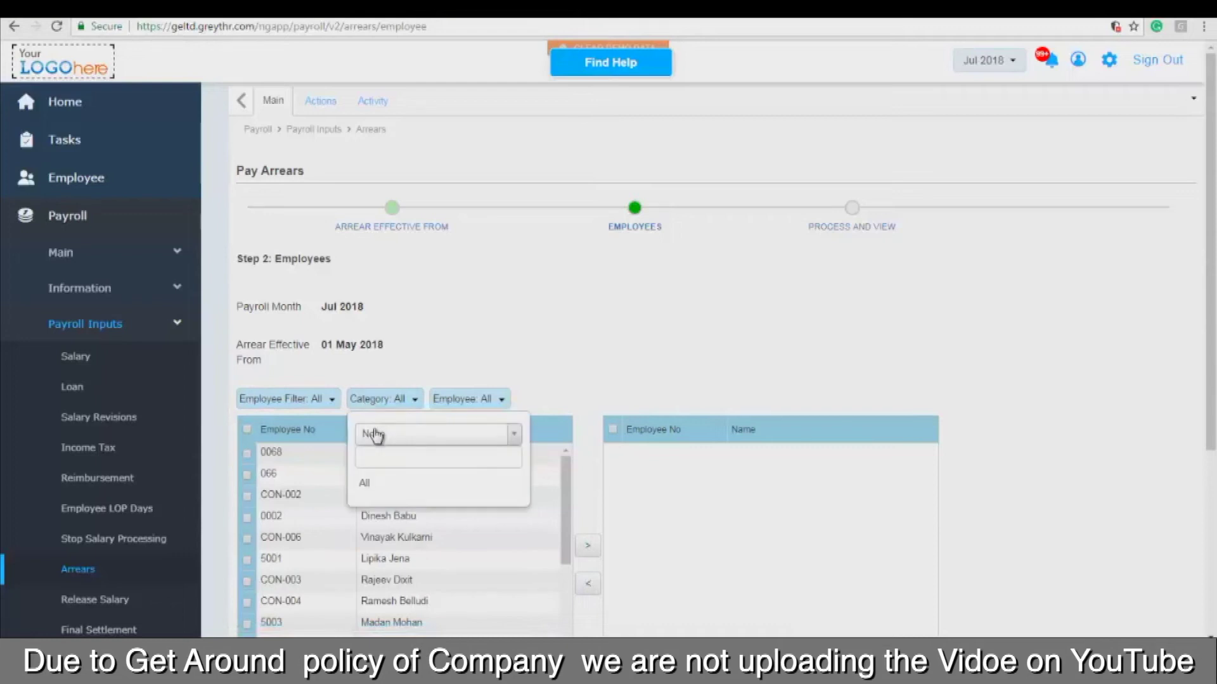
{"action": "left_click", "coordinate": [373, 435]}
{"action": "left_click", "coordinate": [374, 406]}
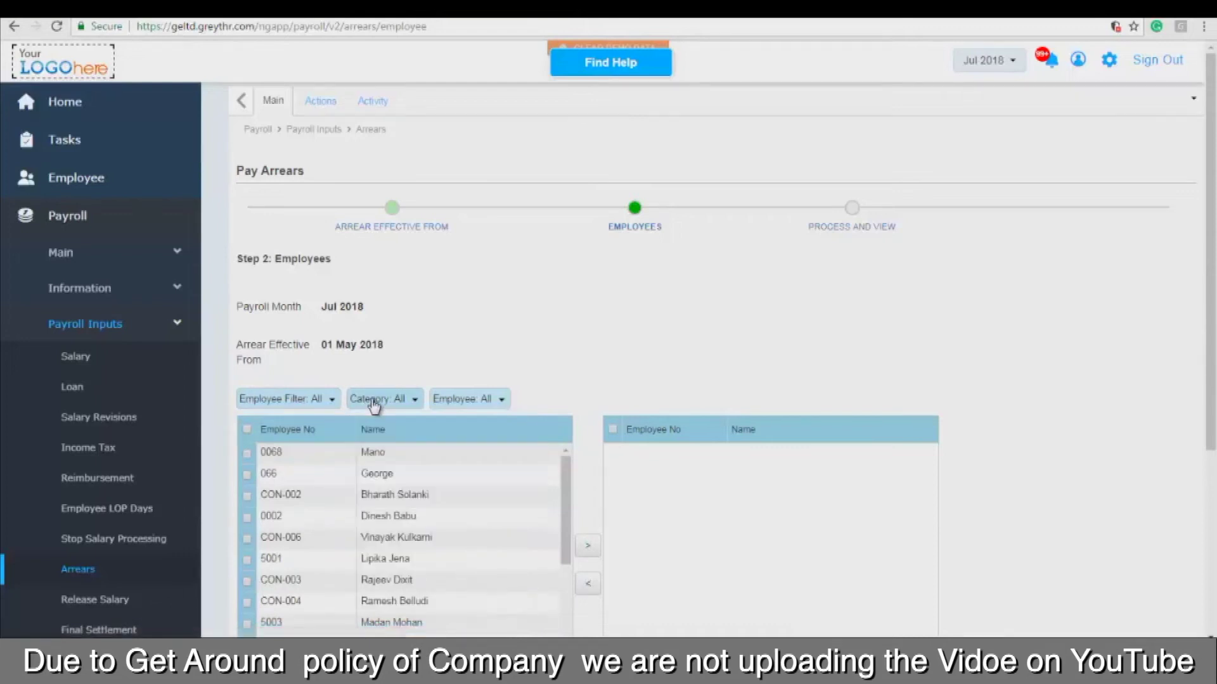
{"action": "left_click", "coordinate": [445, 402]}
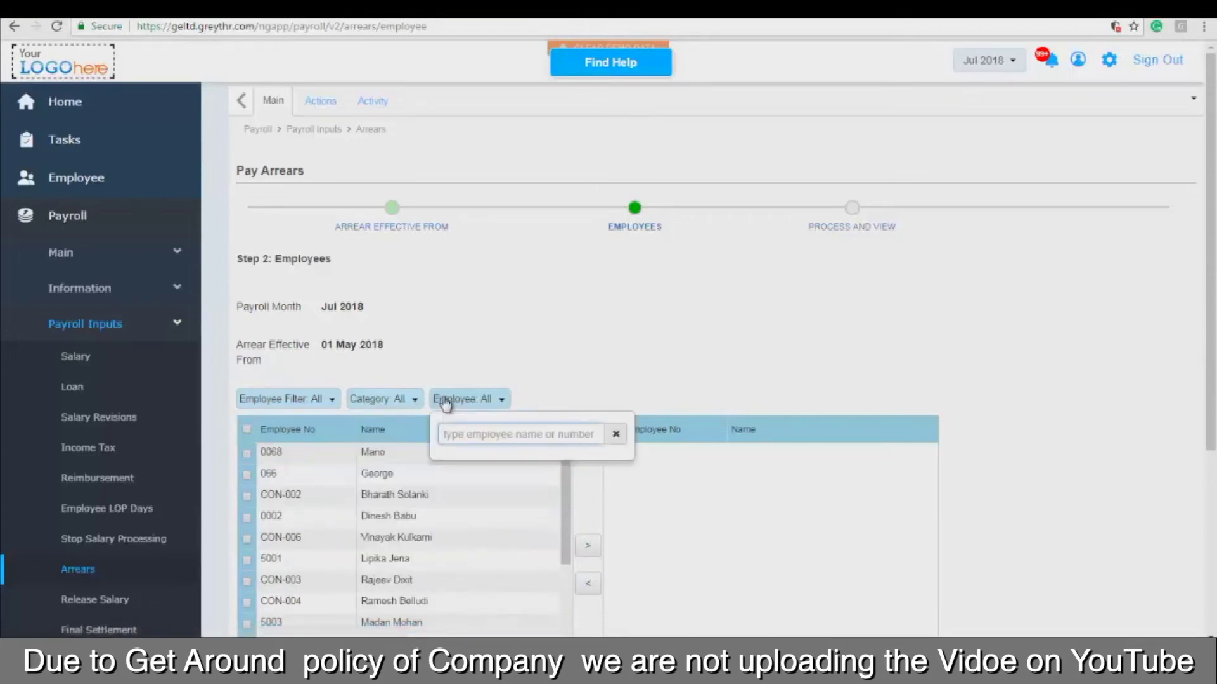
Add the employee whose salary was revised to the arrears selection and complete the arrears wizard.
{"action": "scroll", "coordinate": [248, 330], "scroll_direction": "down", "scroll_amount": 2}
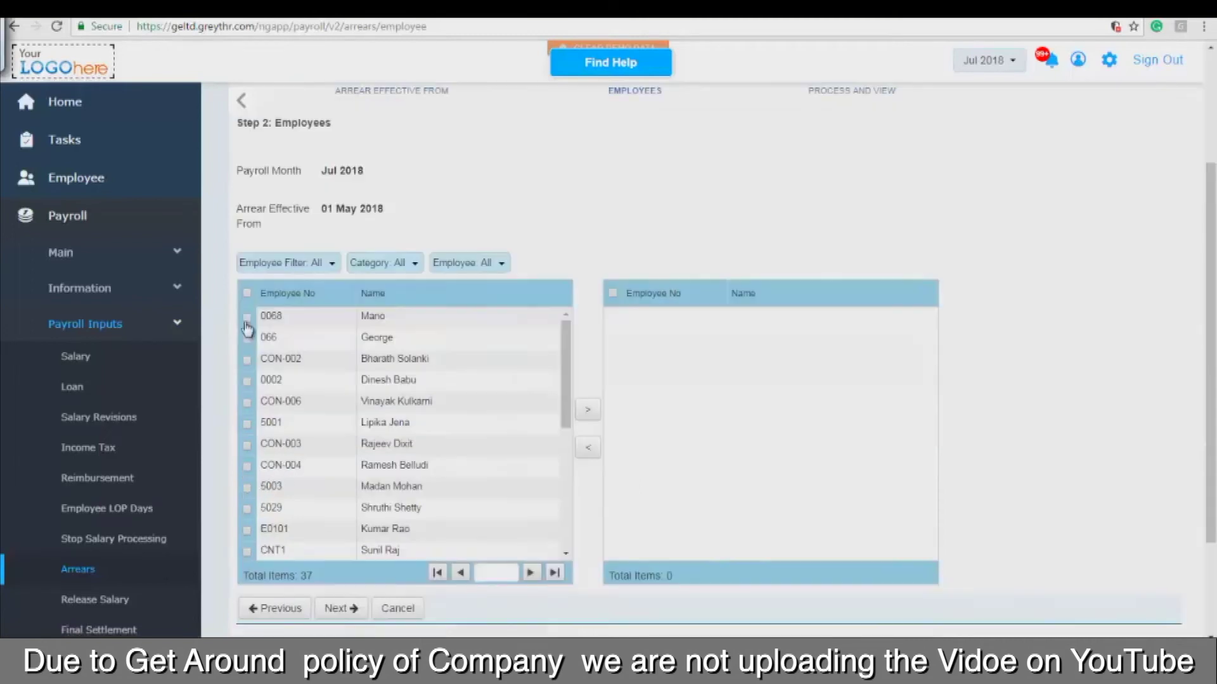
{"action": "scroll", "coordinate": [246, 399], "scroll_direction": "down", "scroll_amount": 5}
{"action": "left_click", "coordinate": [246, 361]}
{"action": "left_click", "coordinate": [588, 412]}
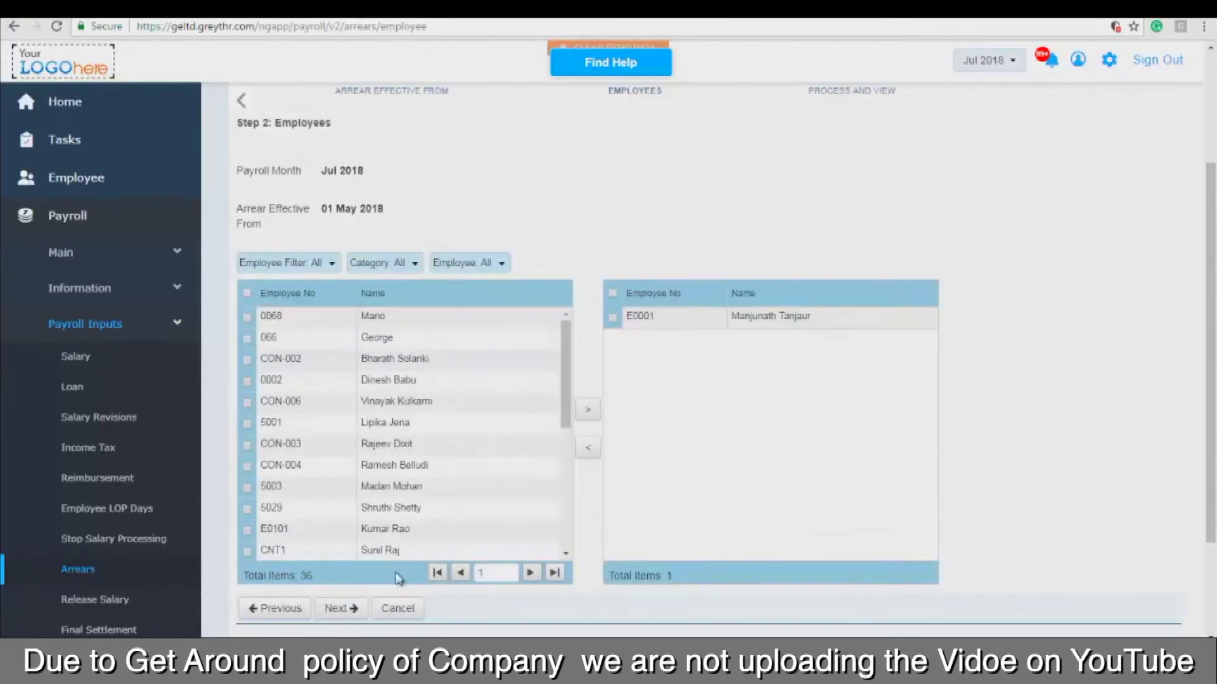
{"action": "left_click", "coordinate": [352, 610]}
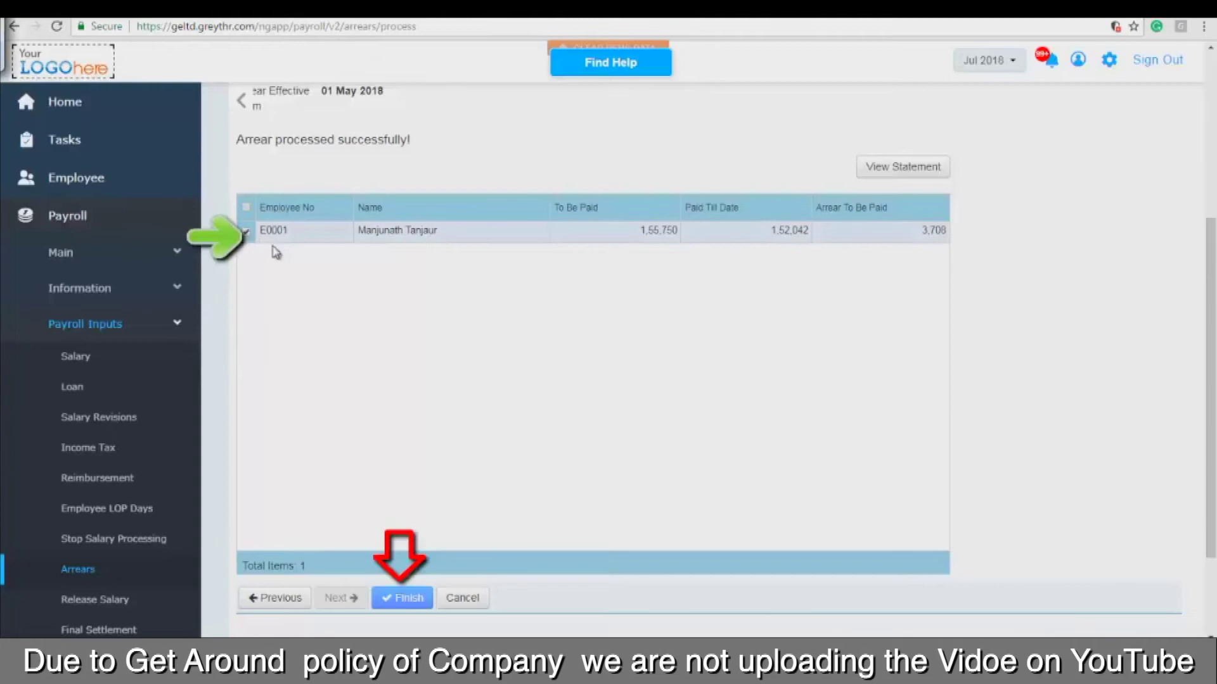
{"action": "left_click", "coordinate": [408, 601]}
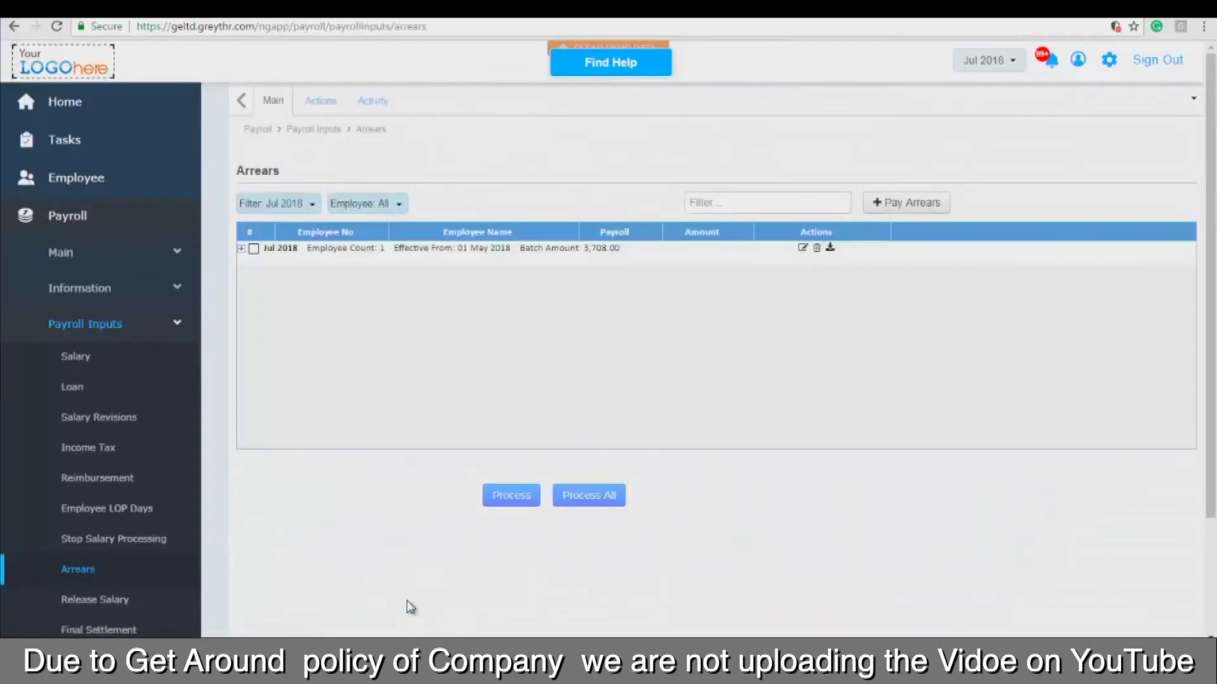
Expand the Jul 2018 arrears batch, select all of it and process it.
{"action": "left_click", "coordinate": [241, 249]}
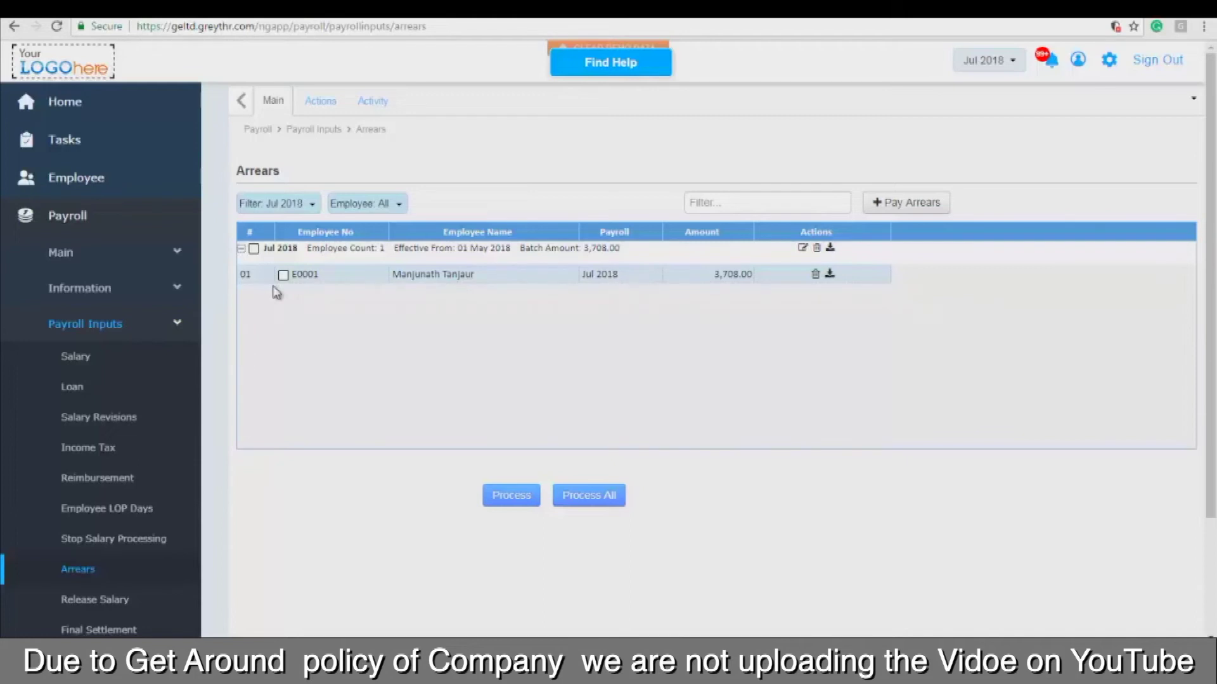
{"action": "left_click", "coordinate": [253, 248]}
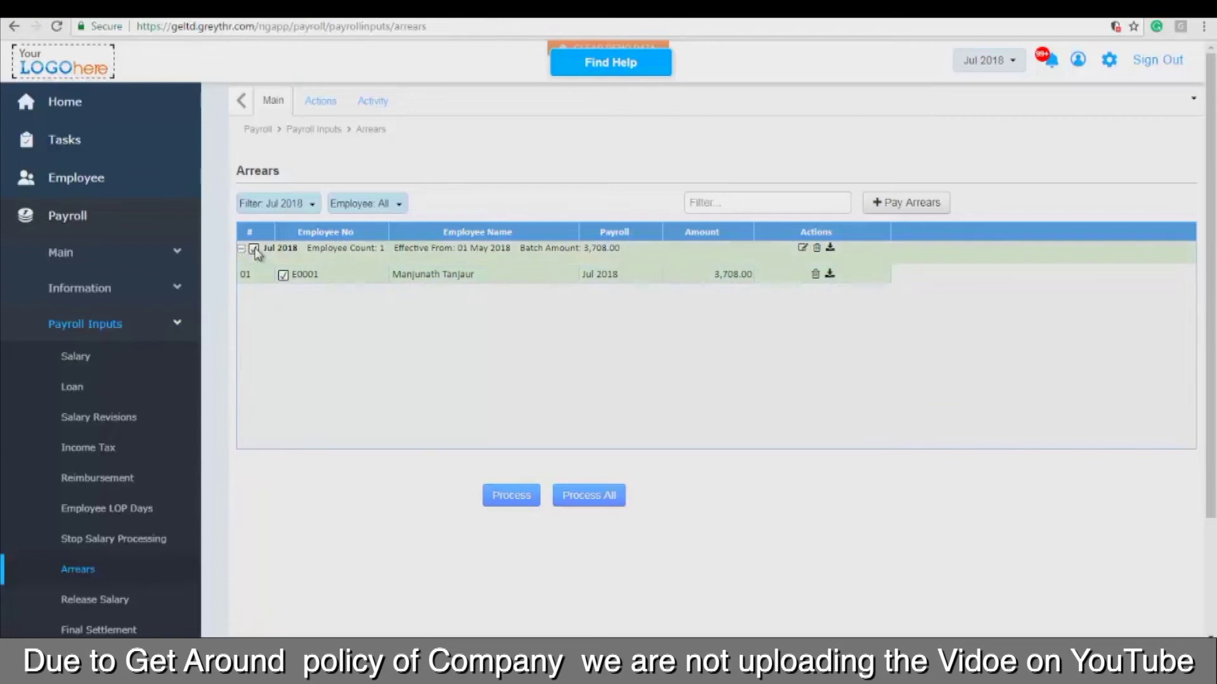
{"action": "left_click", "coordinate": [511, 495]}
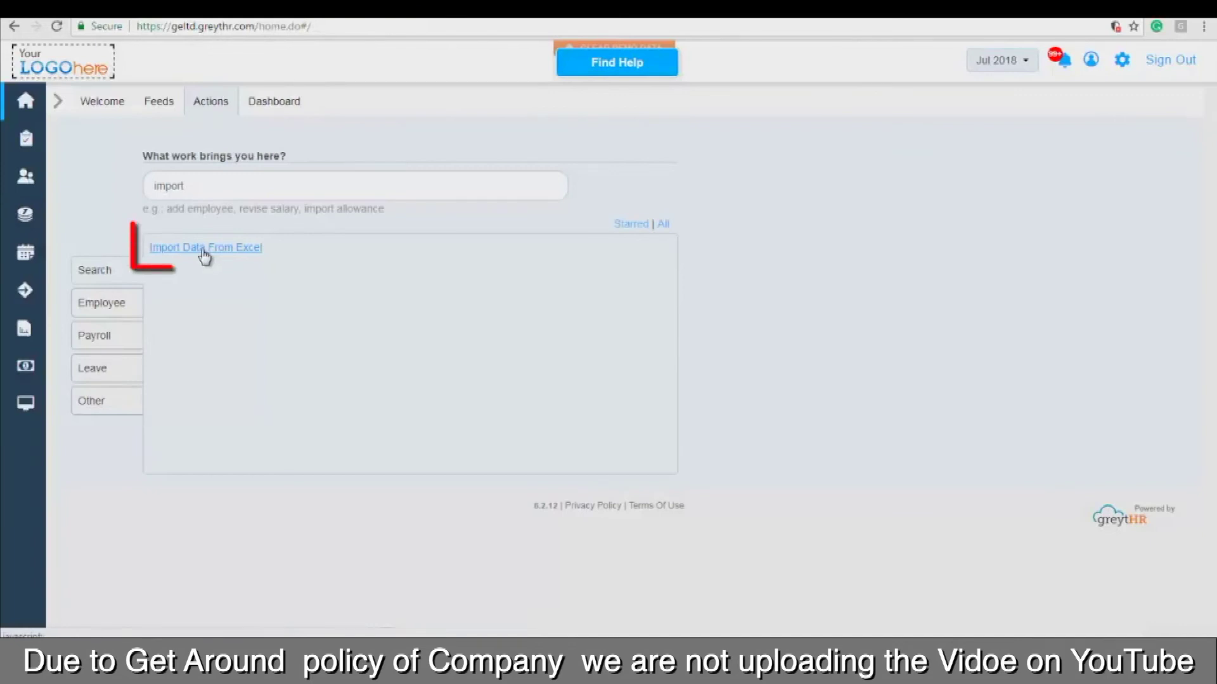
Open Import Data From Excel and choose Add/Revise Salary as the importer type.
{"action": "left_click", "coordinate": [204, 248]}
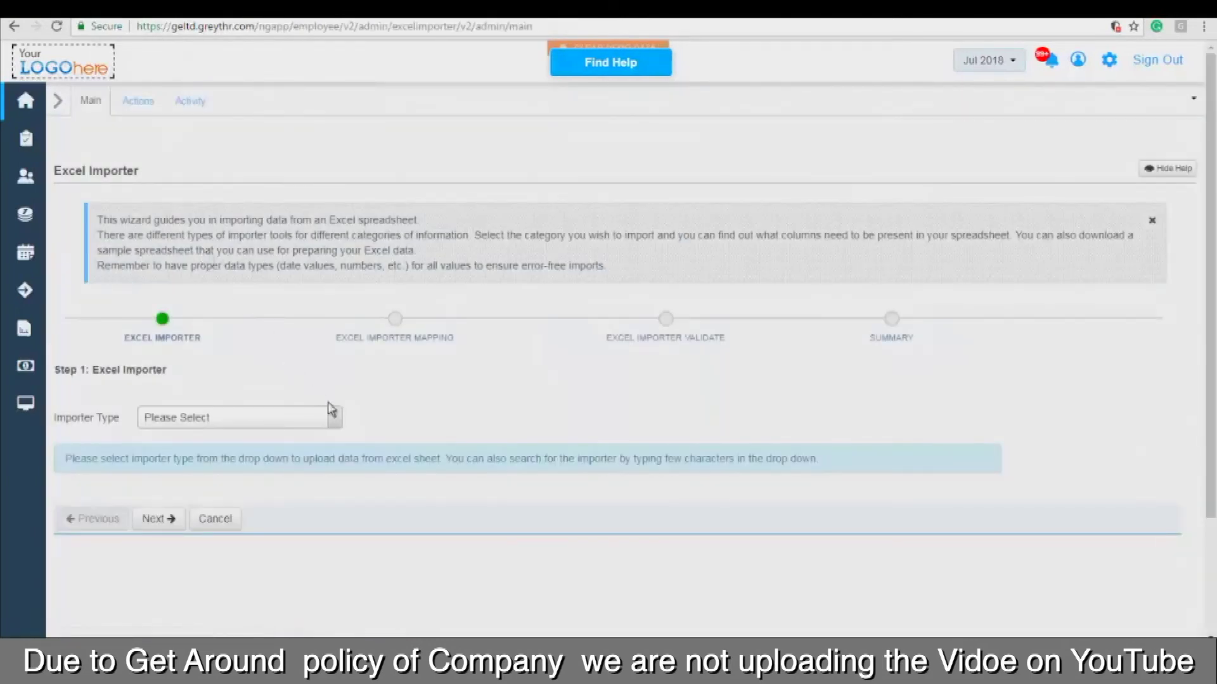
{"action": "left_click", "coordinate": [335, 421]}
{"action": "type", "text": "add"}
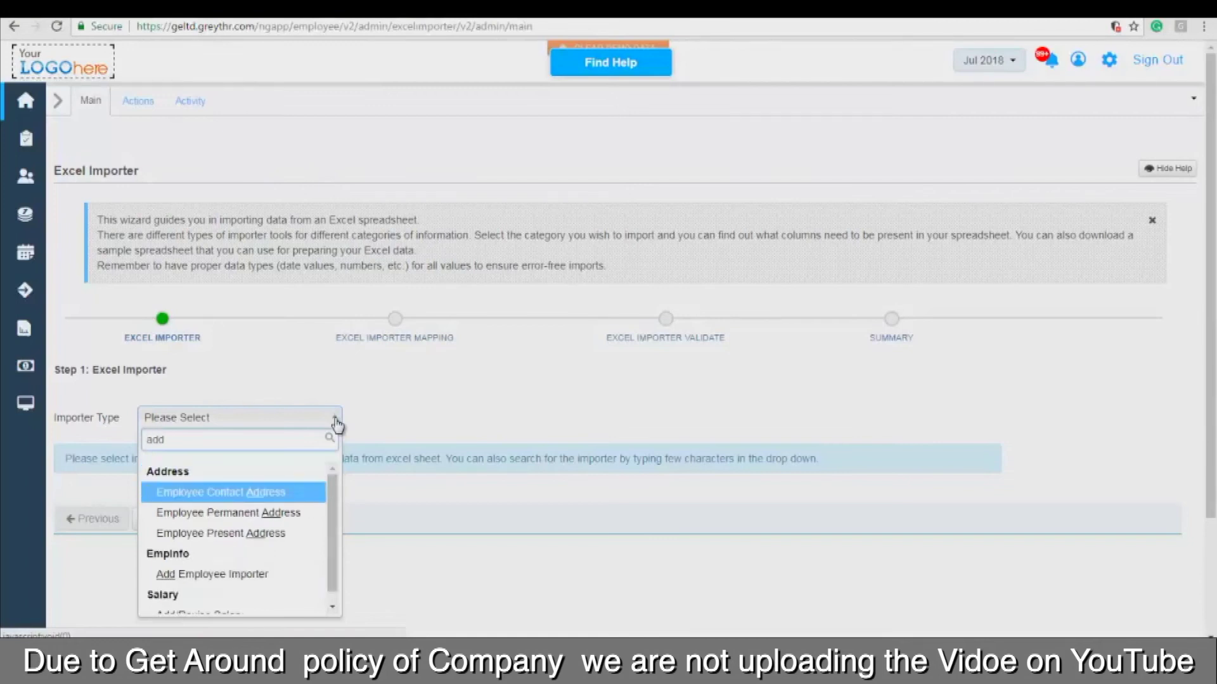
{"action": "type", "text": "/"}
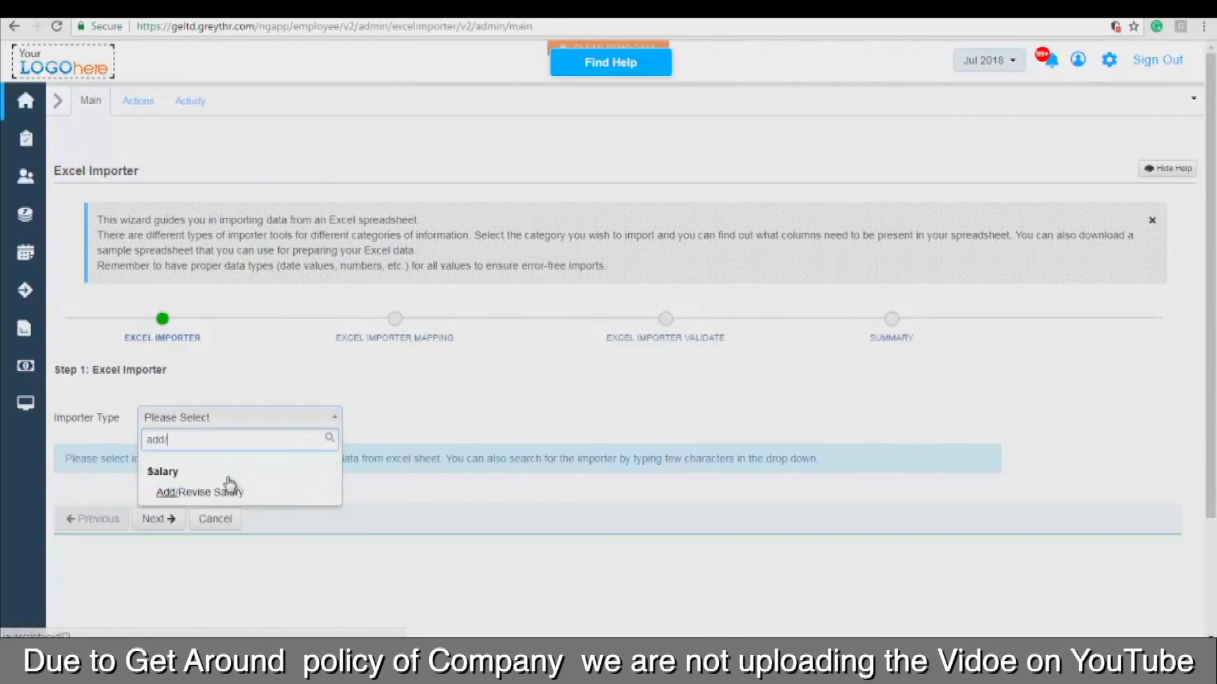
{"action": "left_click", "coordinate": [219, 493]}
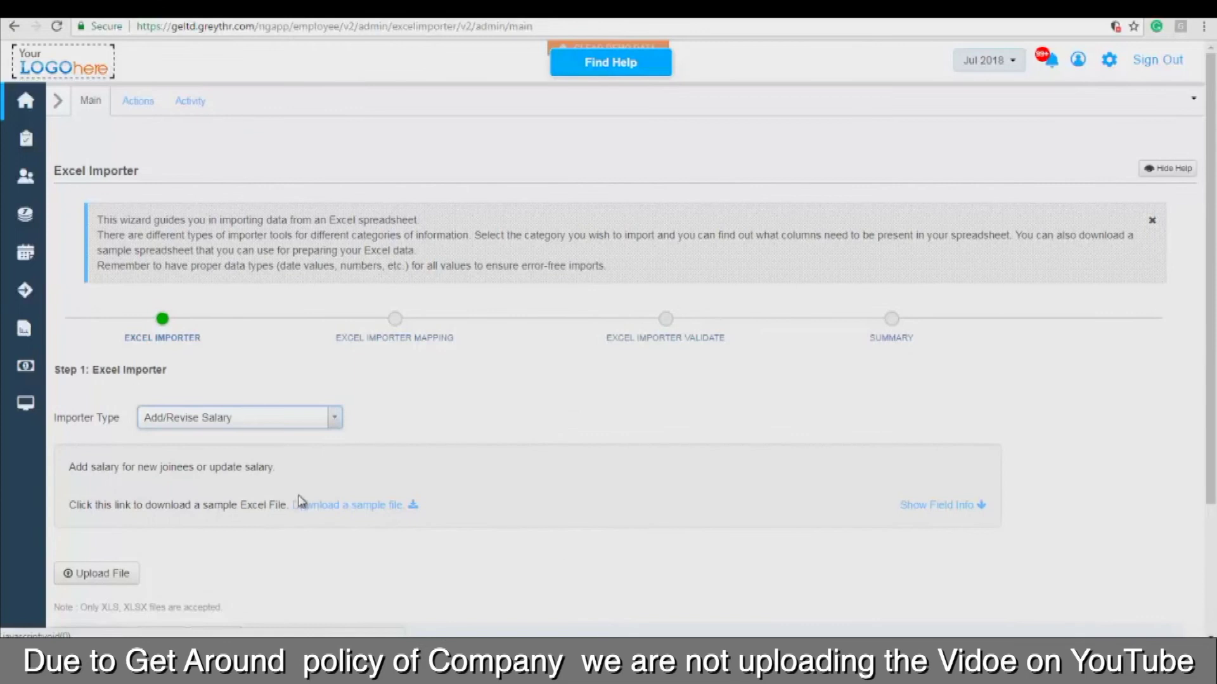
Download the sample file for the salary importer and open it in Excel.
{"action": "left_click", "coordinate": [317, 511]}
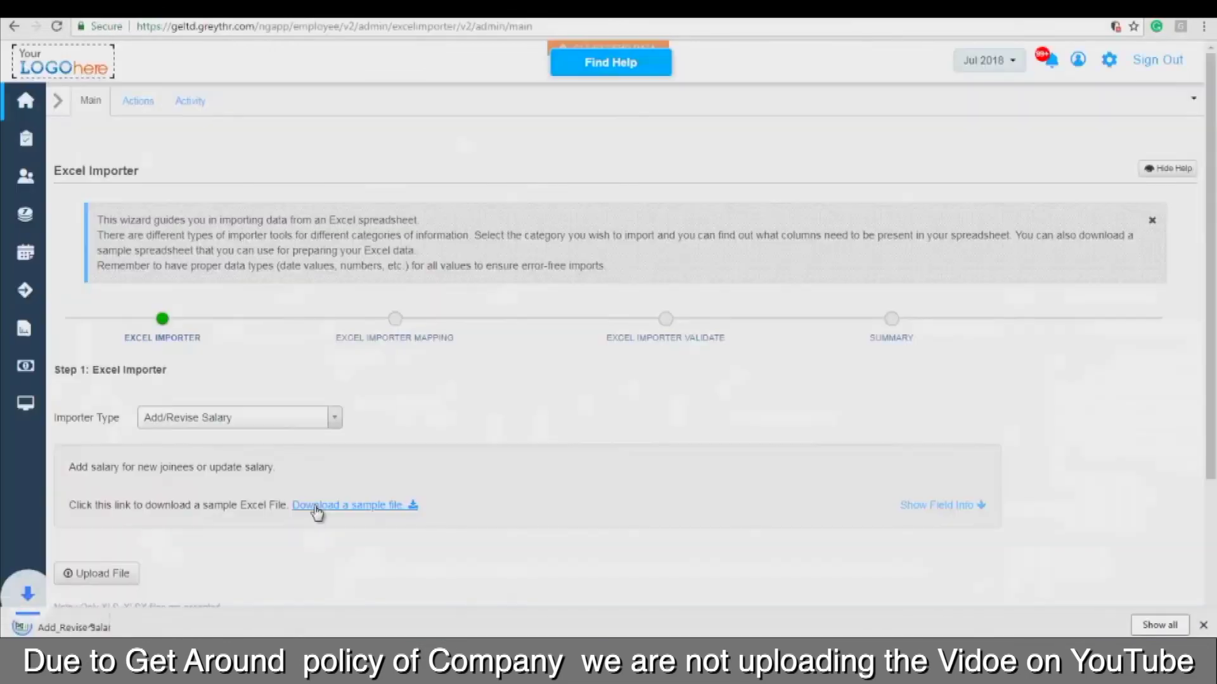
{"action": "left_click", "coordinate": [116, 628]}
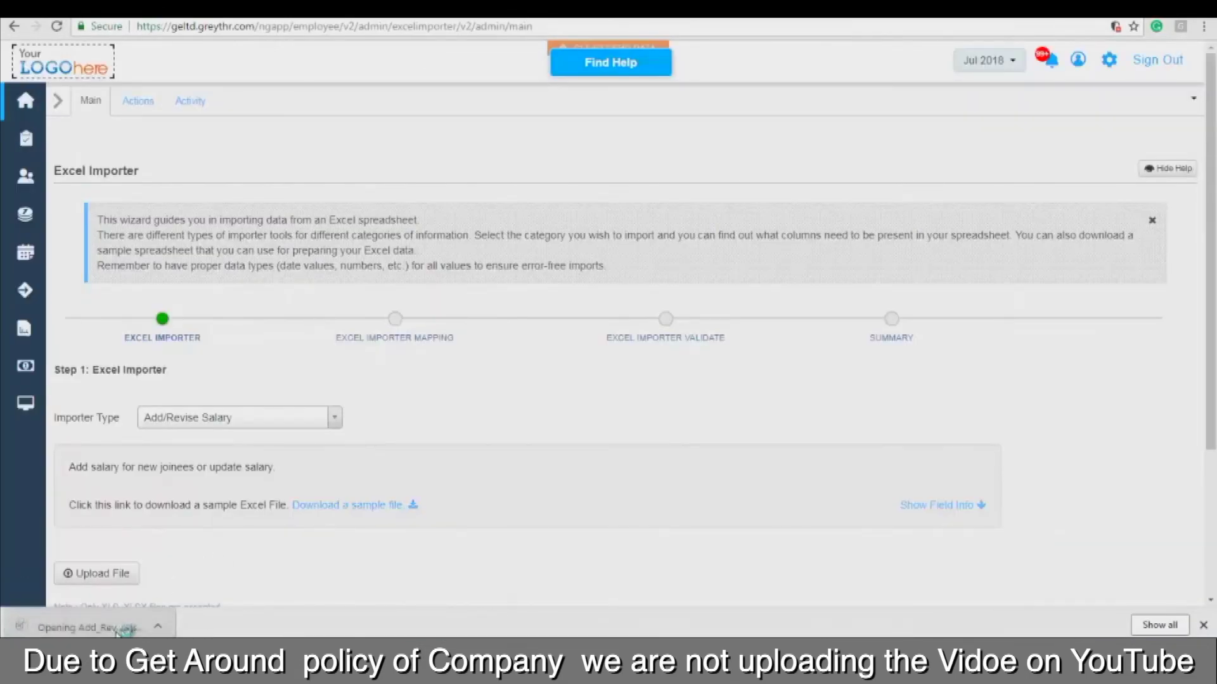
{"action": "left_click_drag", "start_coordinate": [146, 237], "coordinate": [874, 271]}
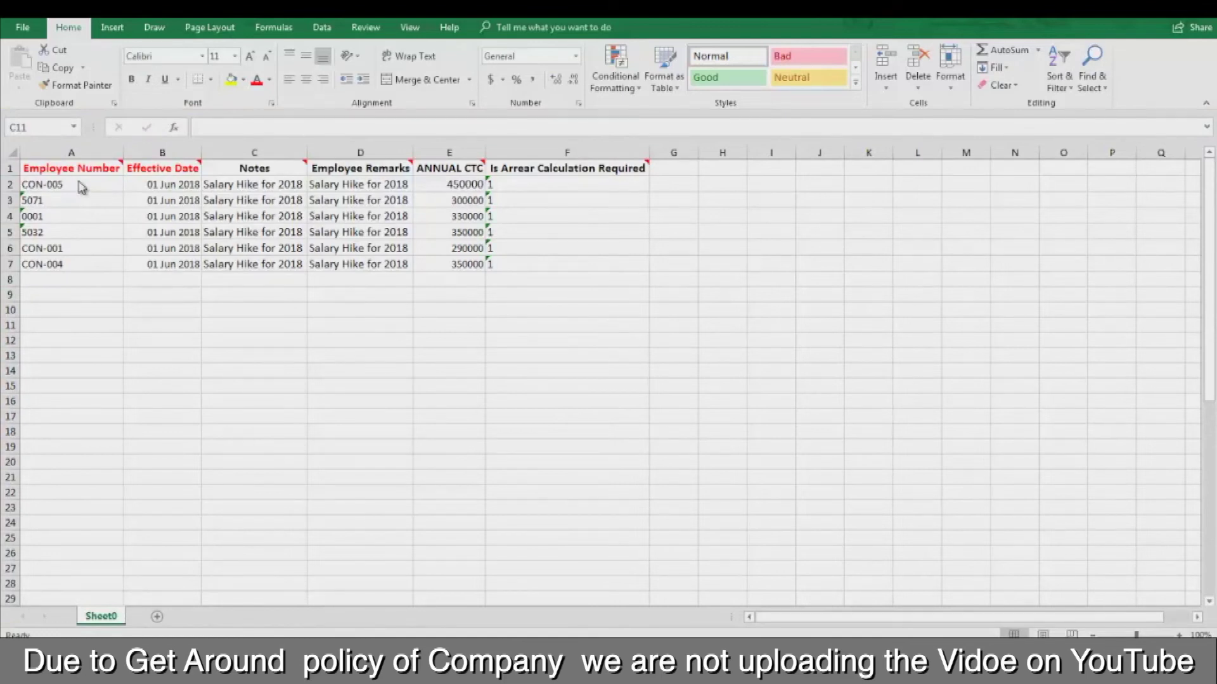
Convert the employee numbers in A2:A7 to Text format with the Text to Columns wizard, keeping the Delimited type.
{"action": "left_click_drag", "start_coordinate": [78, 181], "coordinate": [84, 267]}
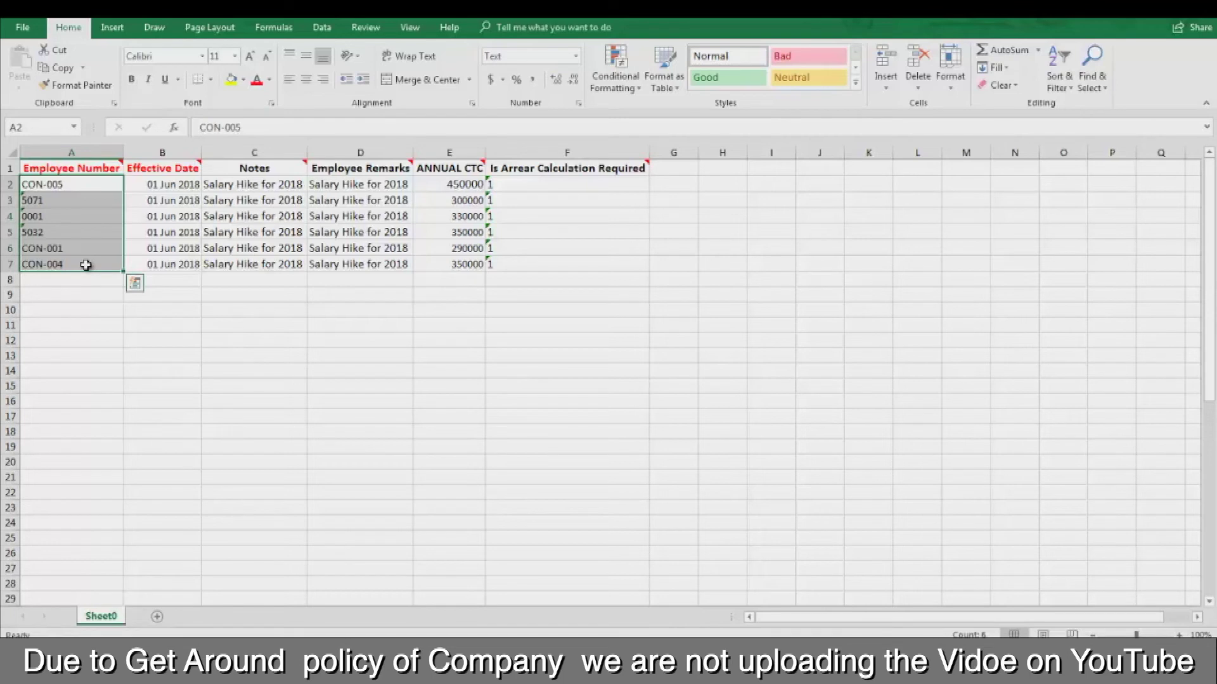
{"action": "left_click", "coordinate": [321, 29]}
{"action": "left_click", "coordinate": [594, 83]}
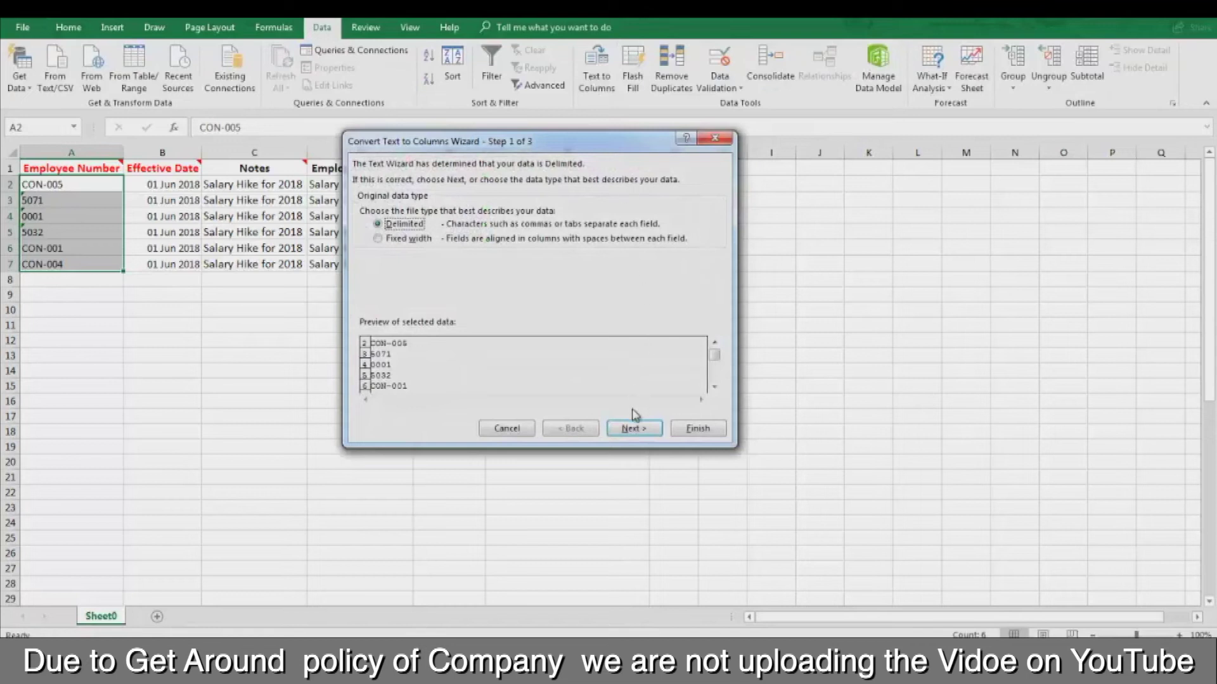
{"action": "left_click", "coordinate": [634, 430]}
{"action": "left_click", "coordinate": [634, 429]}
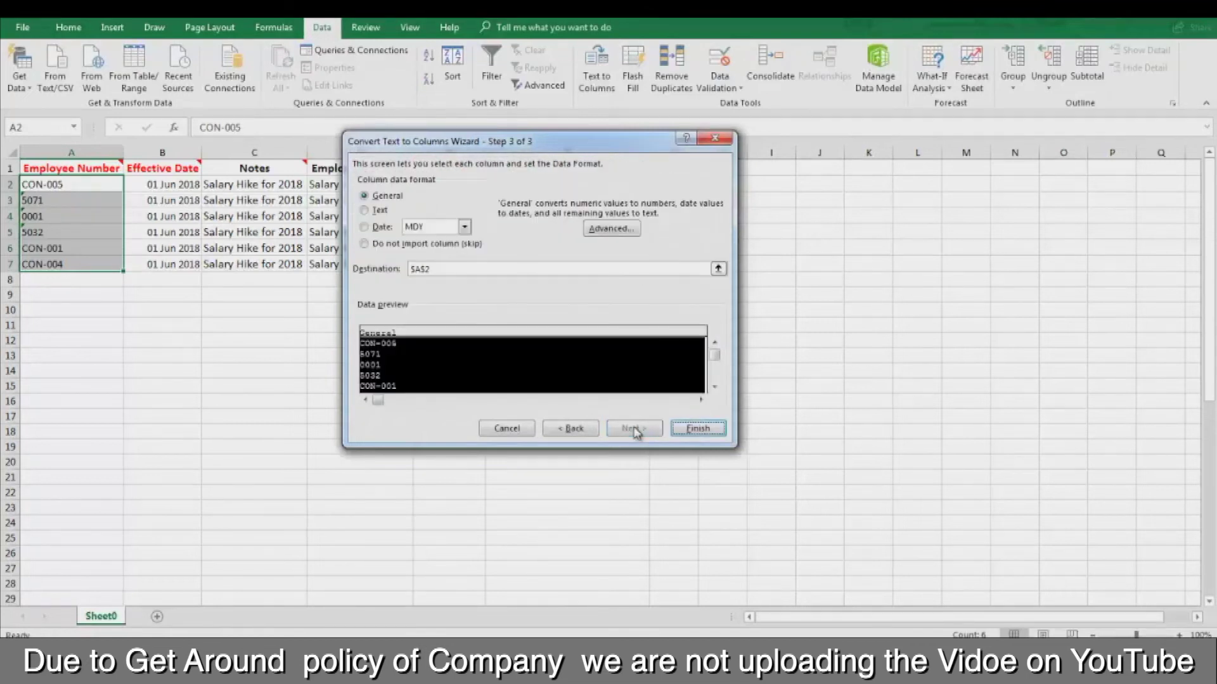
{"action": "left_click", "coordinate": [364, 209]}
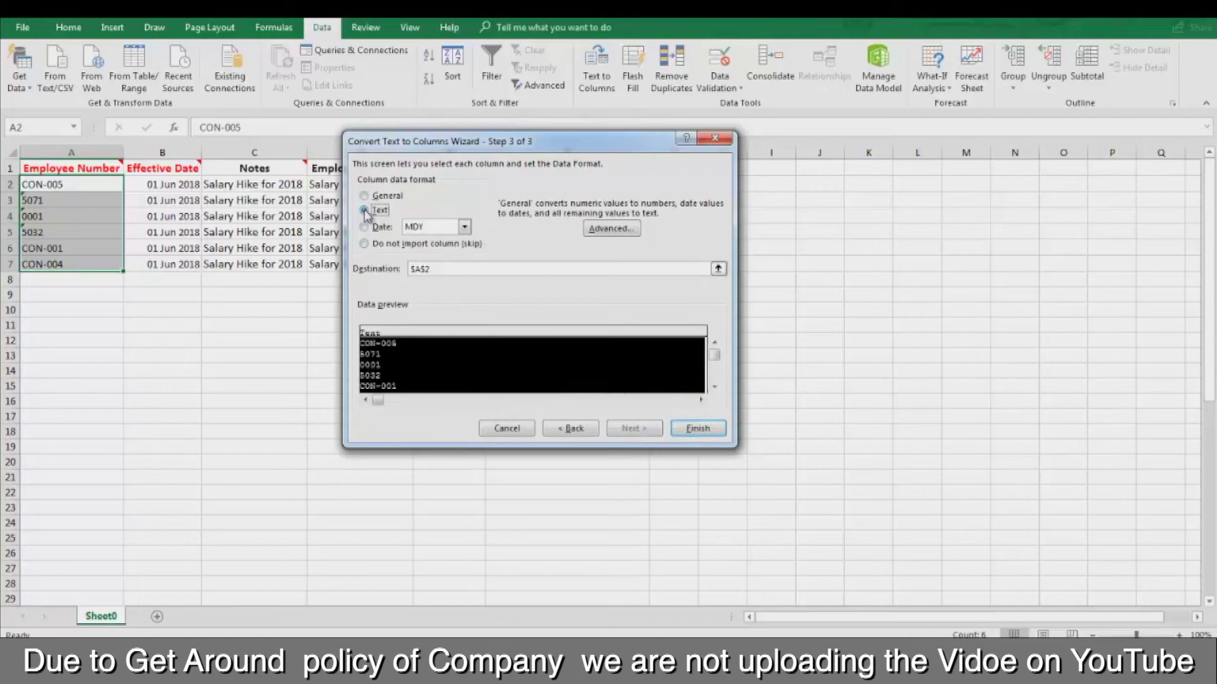
{"action": "left_click", "coordinate": [696, 429]}
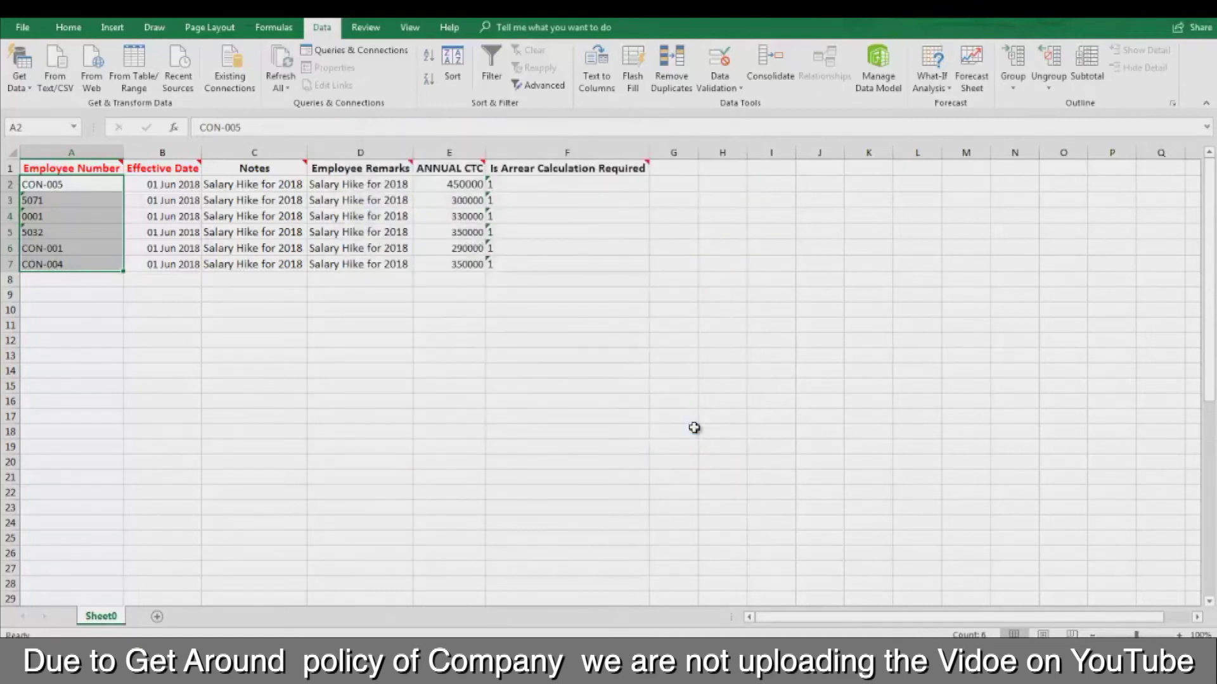
Review the Effective Date, Notes, Employee Remarks, ANNUAL CTC and Is Arrear Calculation Required entries in rows 2 to 7.
{"action": "left_click_drag", "start_coordinate": [163, 186], "coordinate": [167, 262]}
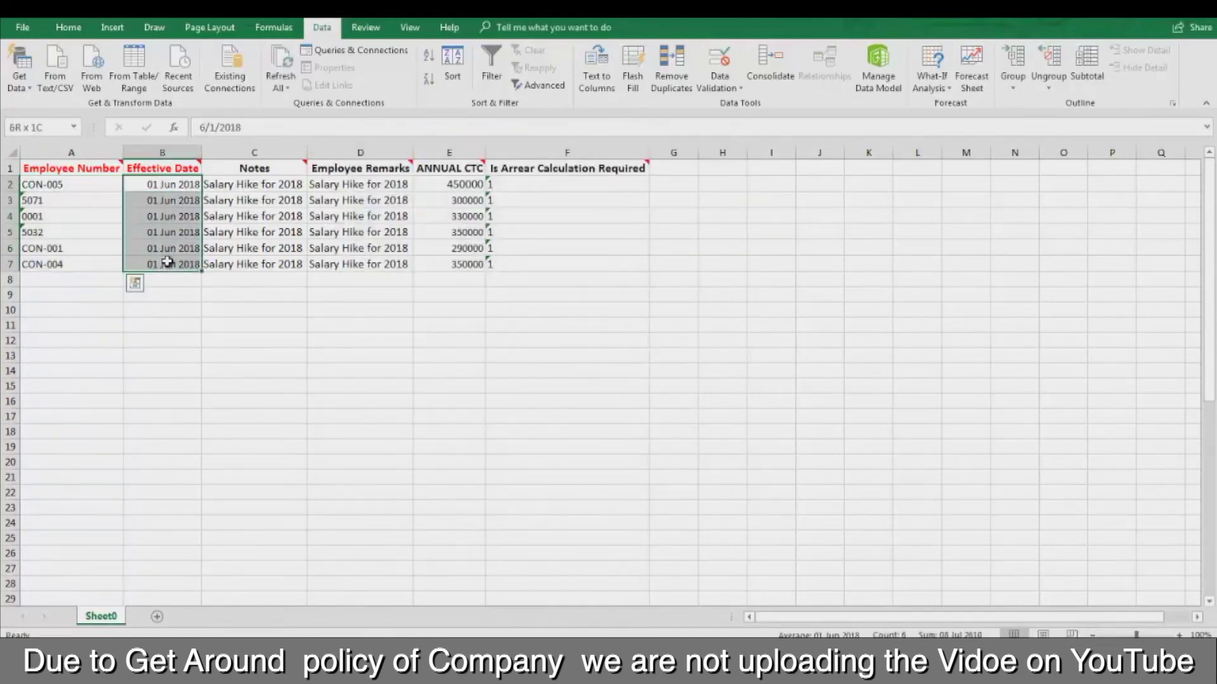
{"action": "left_click_drag", "start_coordinate": [236, 183], "coordinate": [242, 261]}
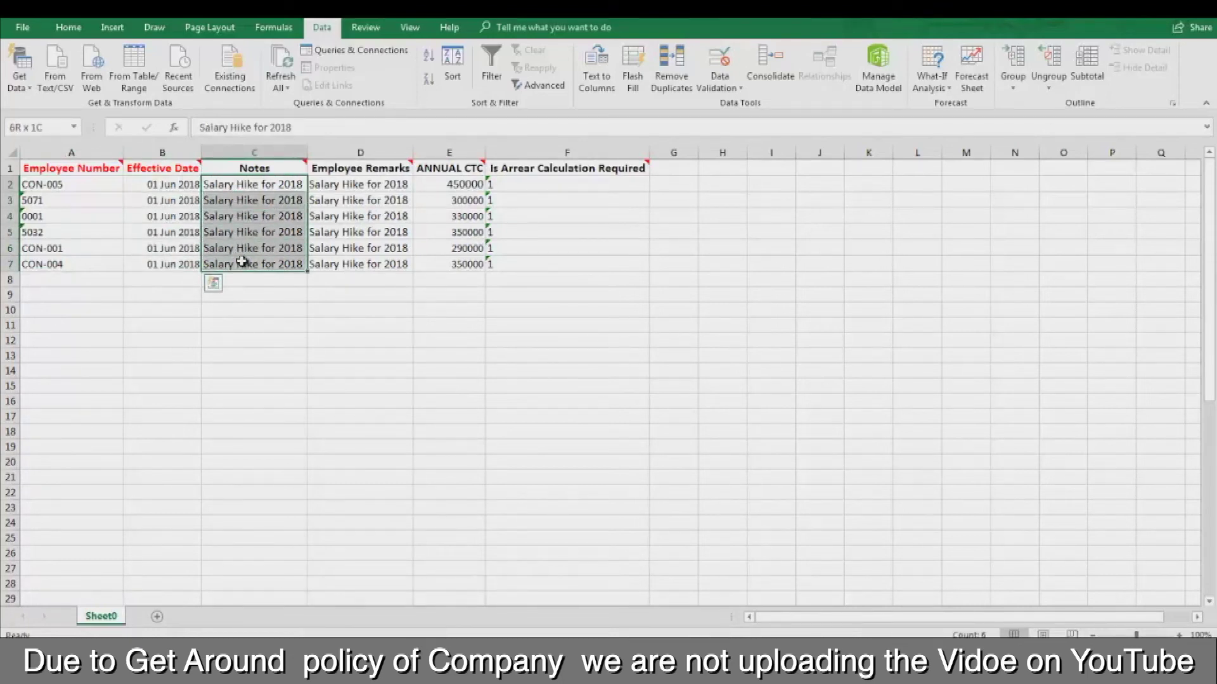
{"action": "left_click_drag", "start_coordinate": [352, 186], "coordinate": [353, 264]}
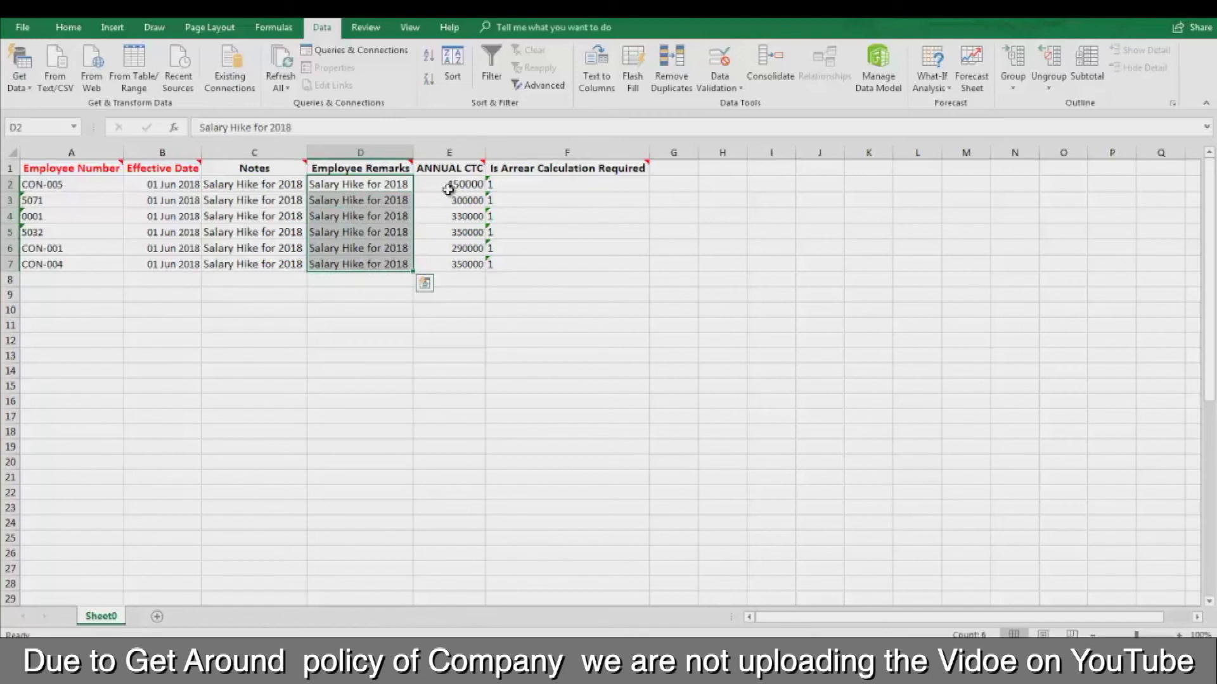
{"action": "left_click_drag", "start_coordinate": [448, 189], "coordinate": [449, 266]}
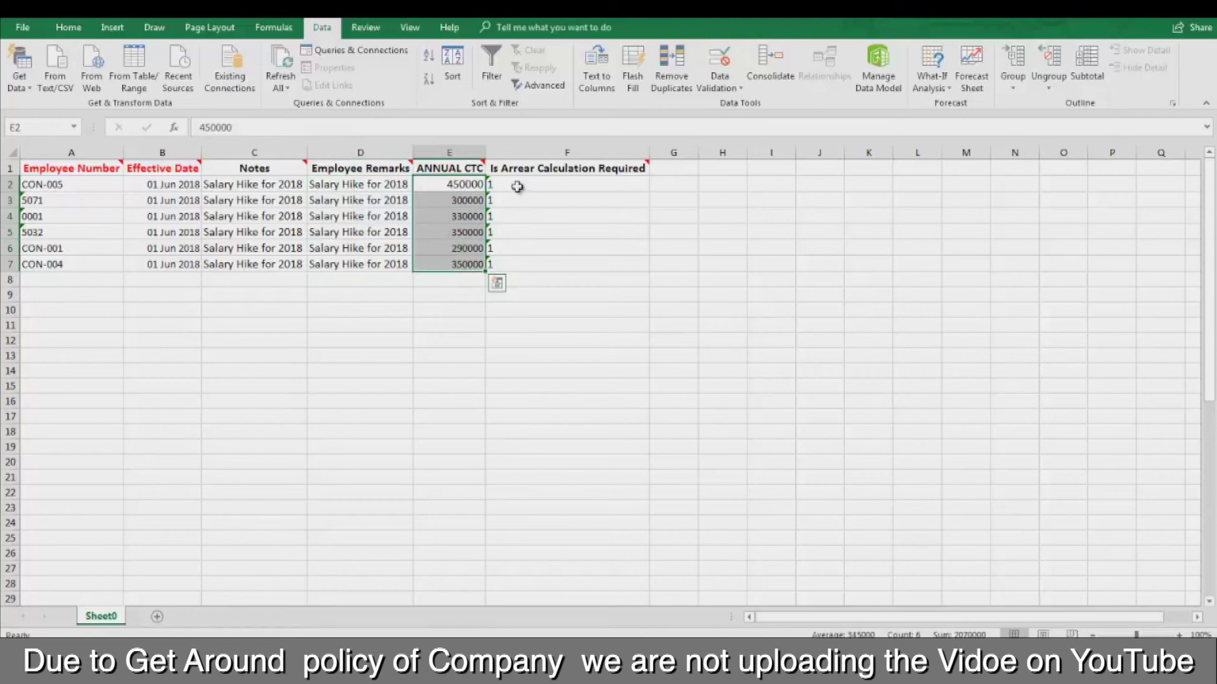
{"action": "left_click_drag", "start_coordinate": [517, 186], "coordinate": [523, 263]}
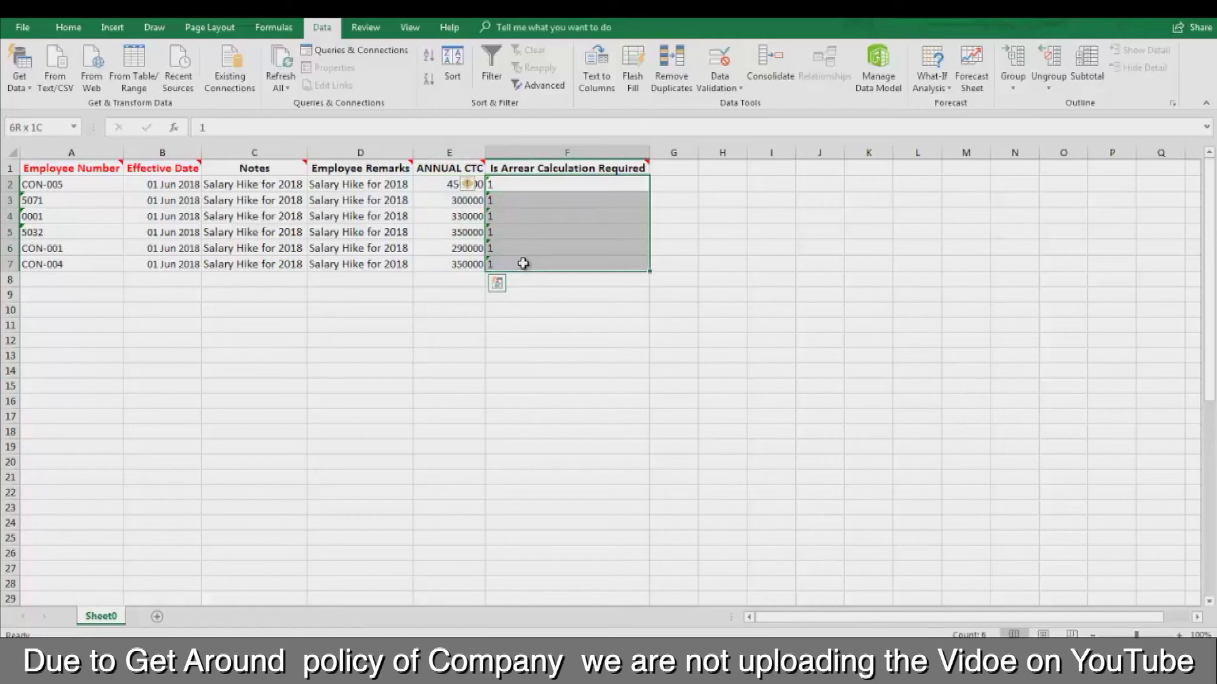
Switch to greytHR in the browser and upload the file Add_Revise Salary for upload to the Excel Importer.
{"action": "key", "text": "alt+Tab"}
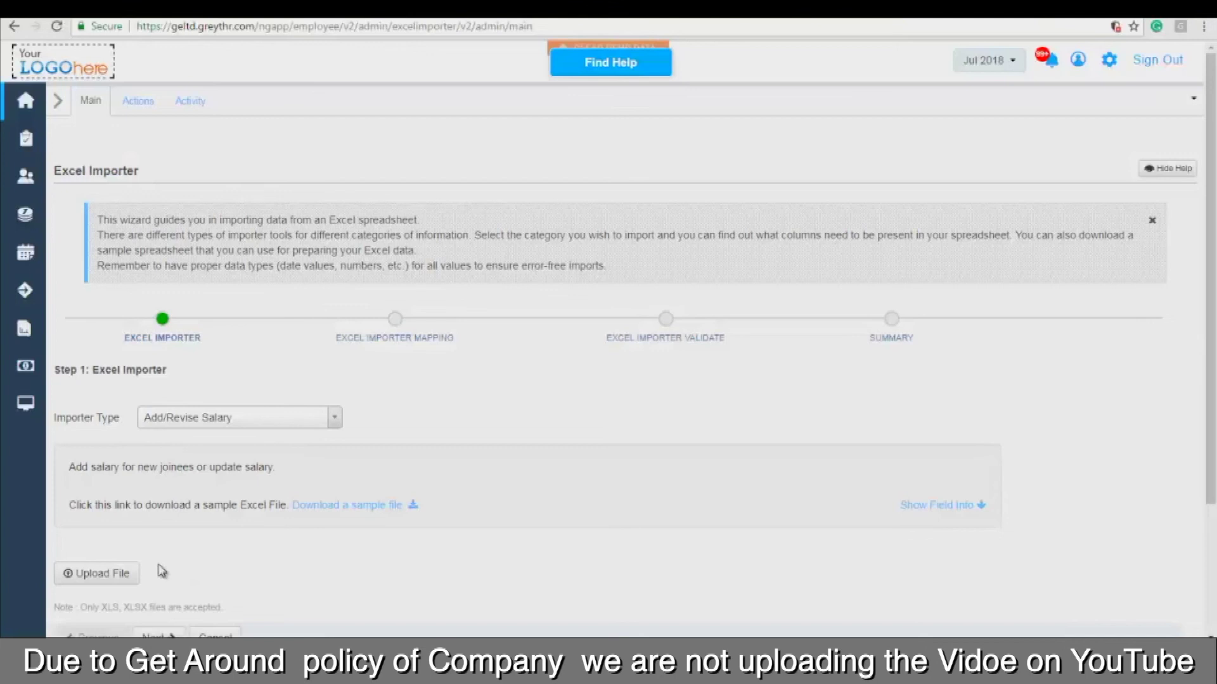
{"action": "left_click", "coordinate": [119, 577]}
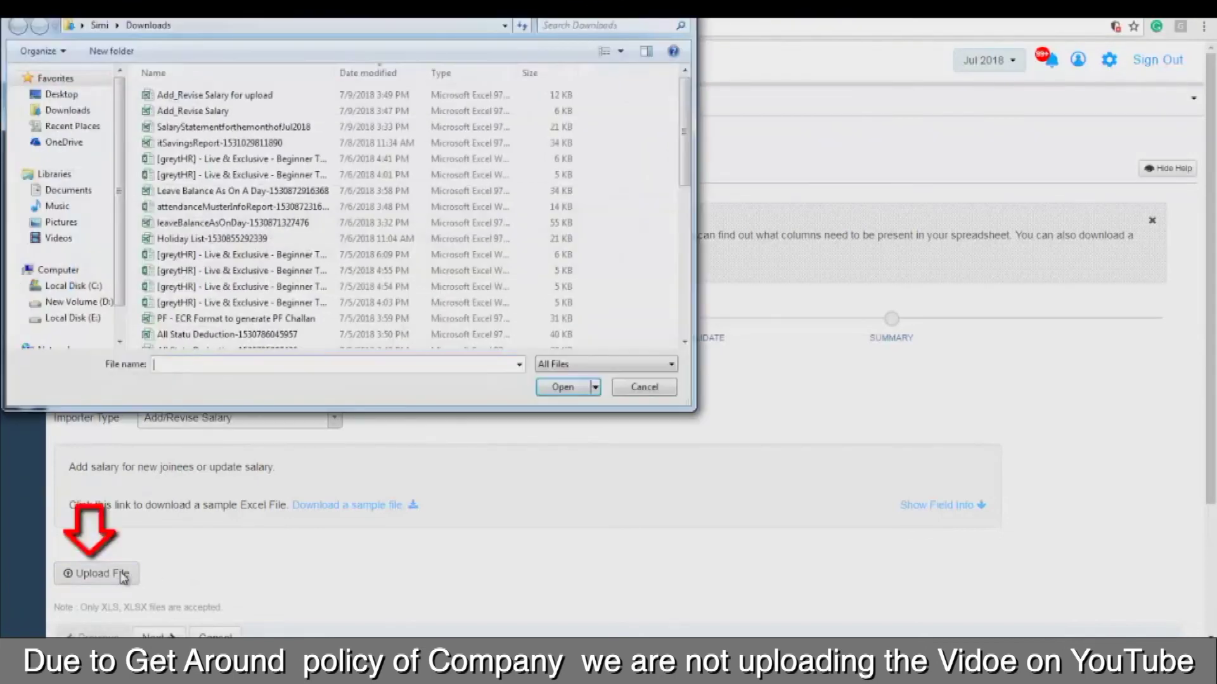
{"action": "double_click", "coordinate": [250, 95]}
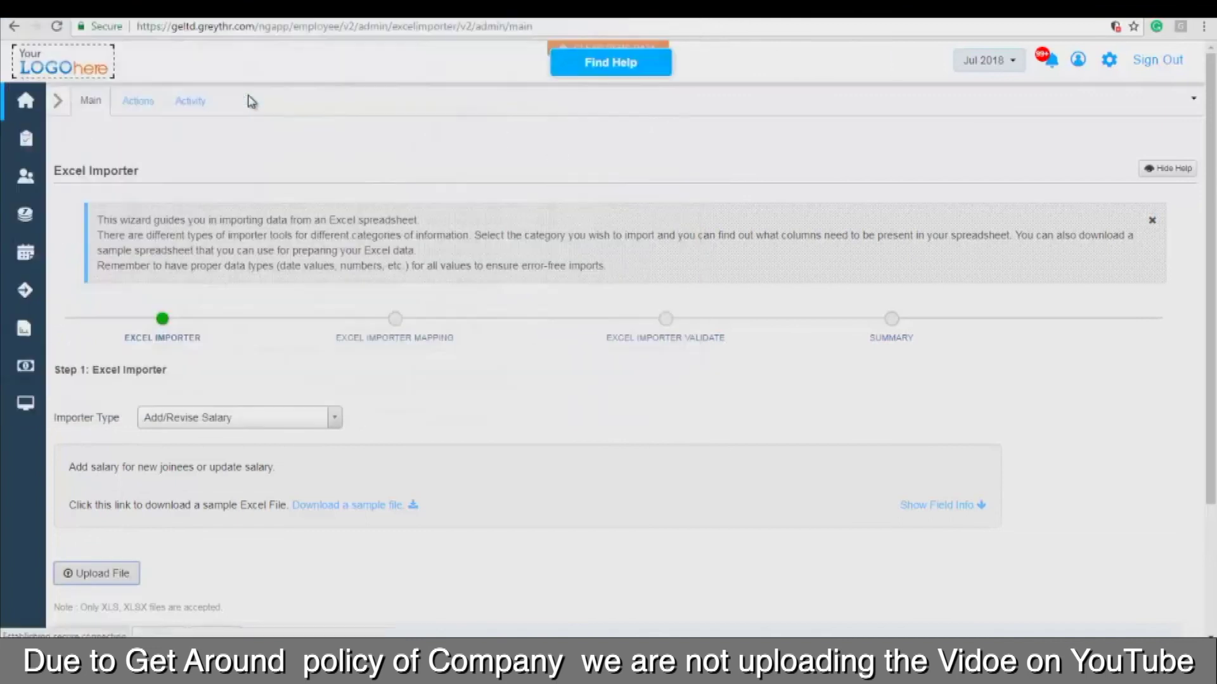
{"action": "left_click_drag", "start_coordinate": [57, 569], "coordinate": [211, 580]}
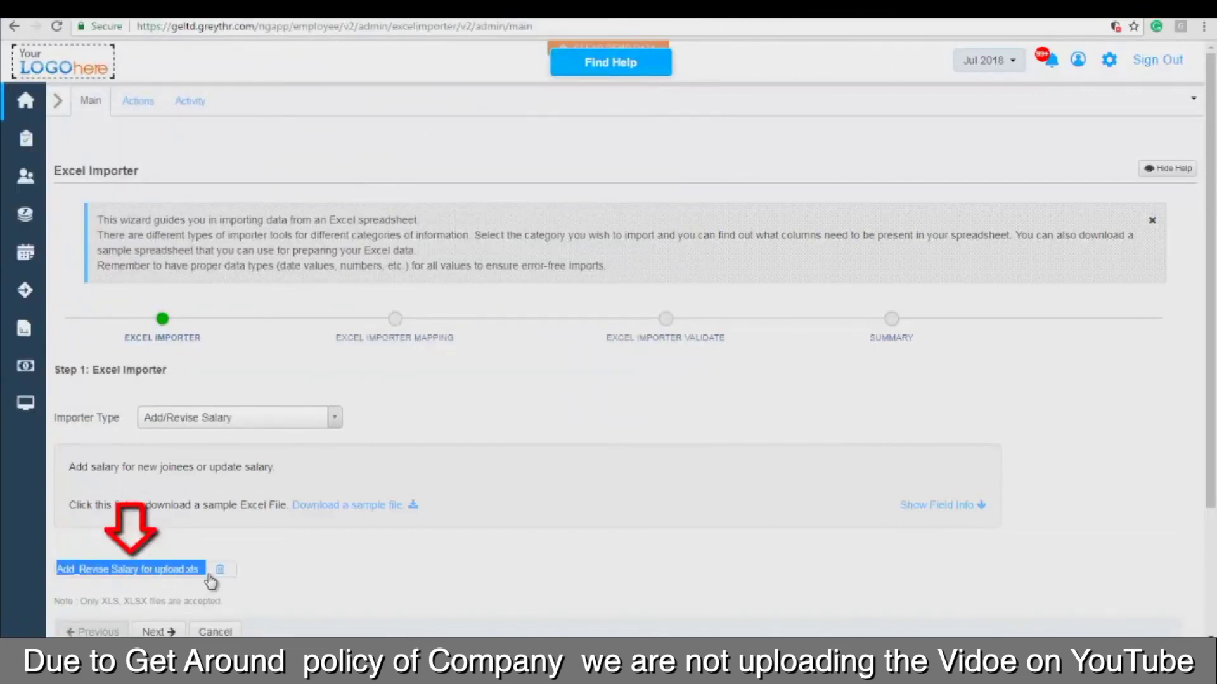
Accept the automatic column mapping for the uploaded salary file and continue through validation to run the import.
{"action": "left_click", "coordinate": [157, 632]}
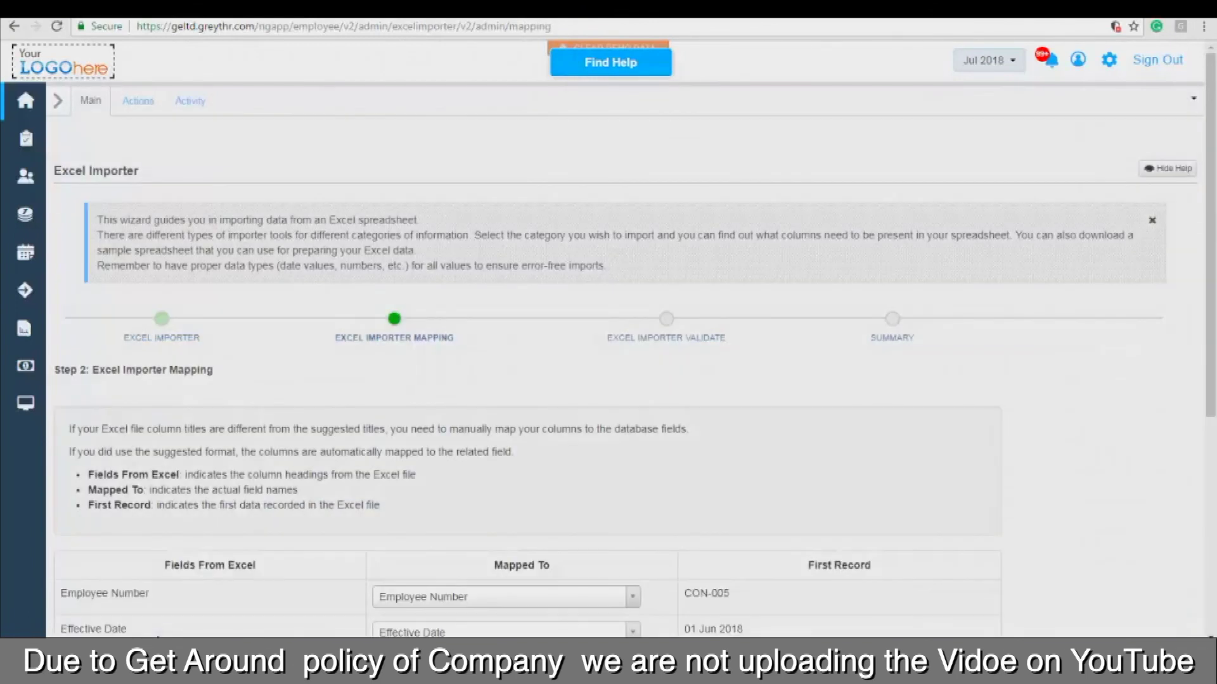
{"action": "scroll", "coordinate": [1122, 475], "scroll_direction": "down", "scroll_amount": 5}
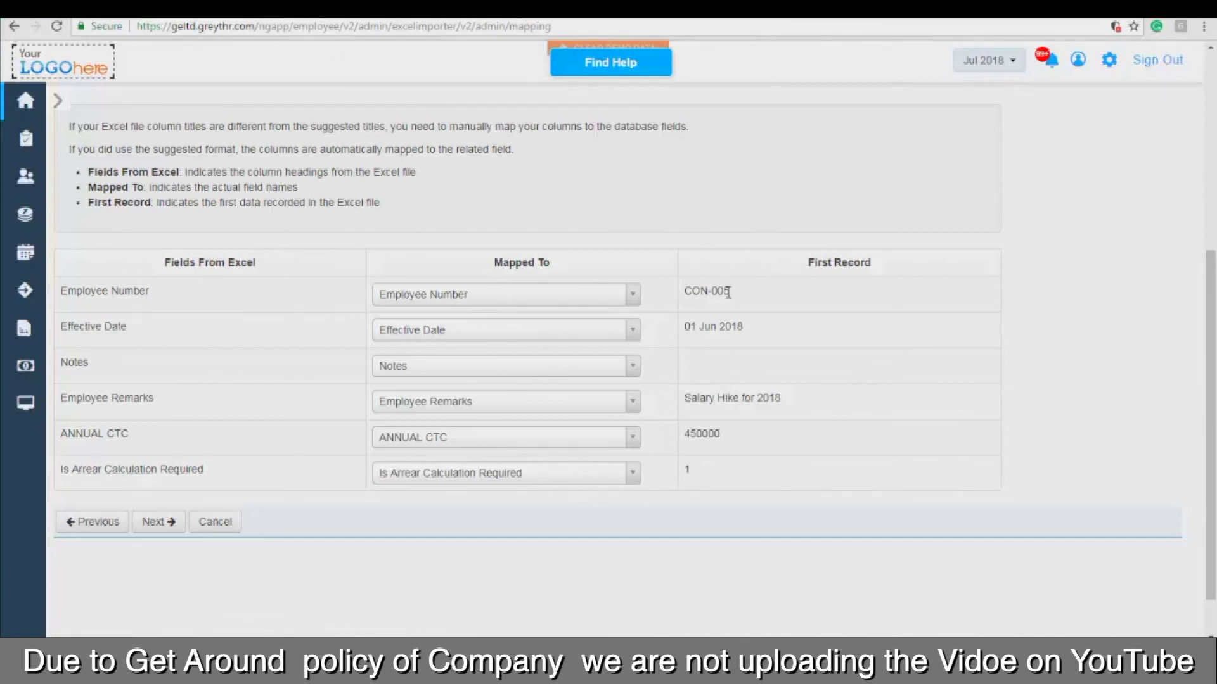
{"action": "left_click", "coordinate": [170, 526]}
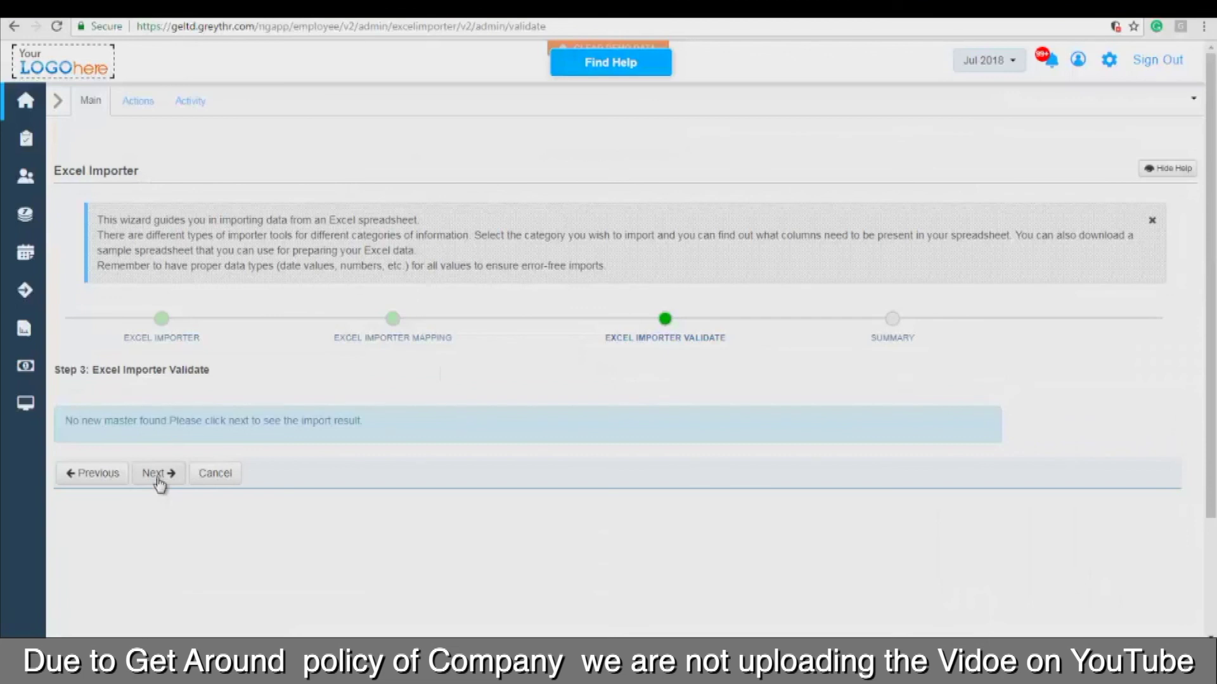
{"action": "left_click", "coordinate": [158, 483]}
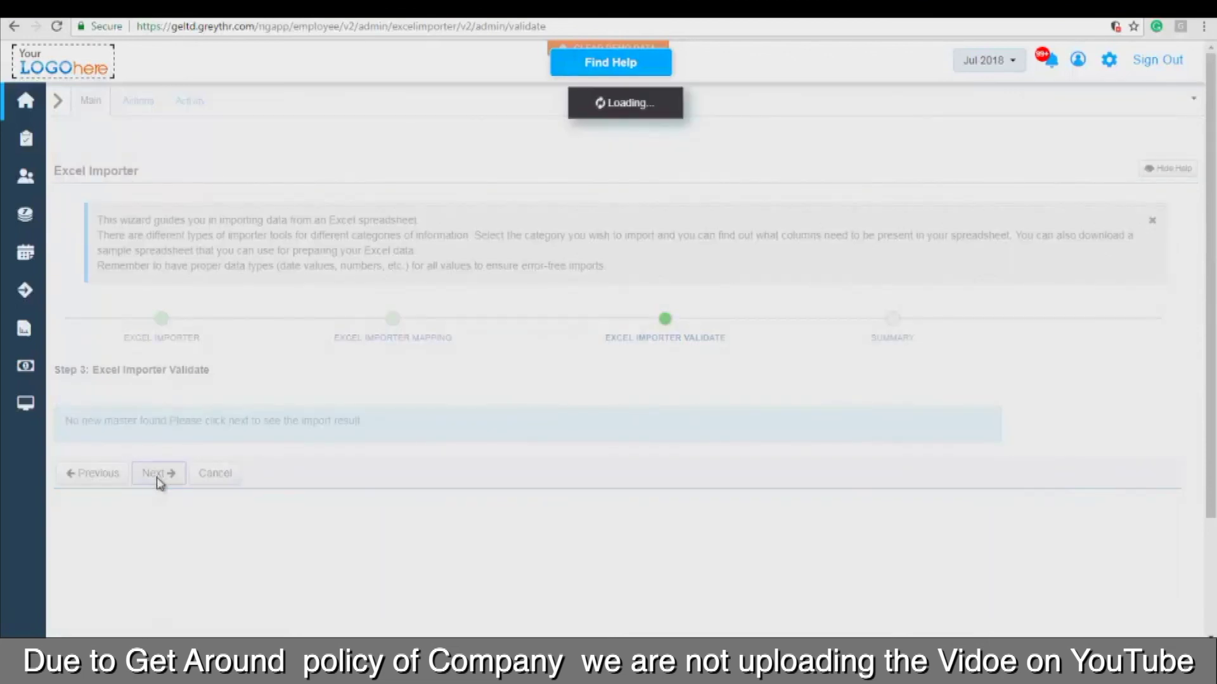